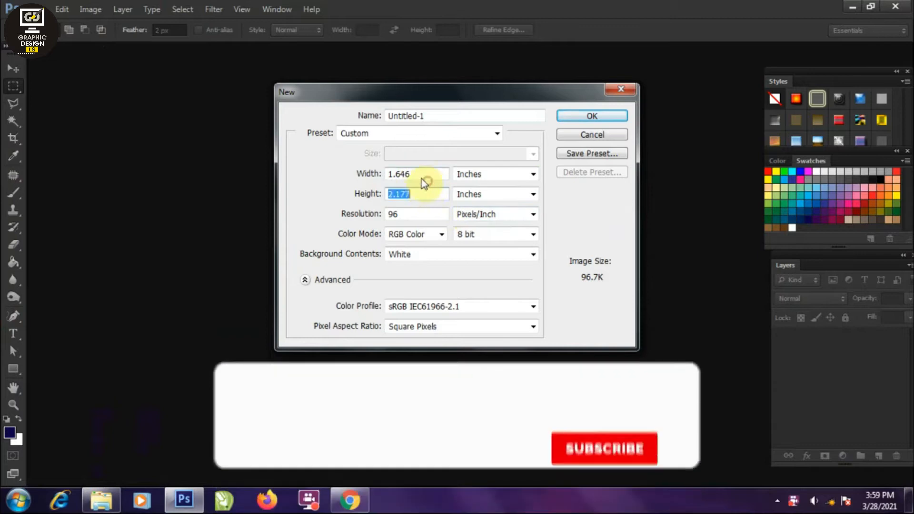
- Create a new document 8 inches wide and 11 inches high at a resolution of 100 pixels/inch
text(8)
key(Tab)
text(11)
key(Tab)
text(100)
click(591, 116)
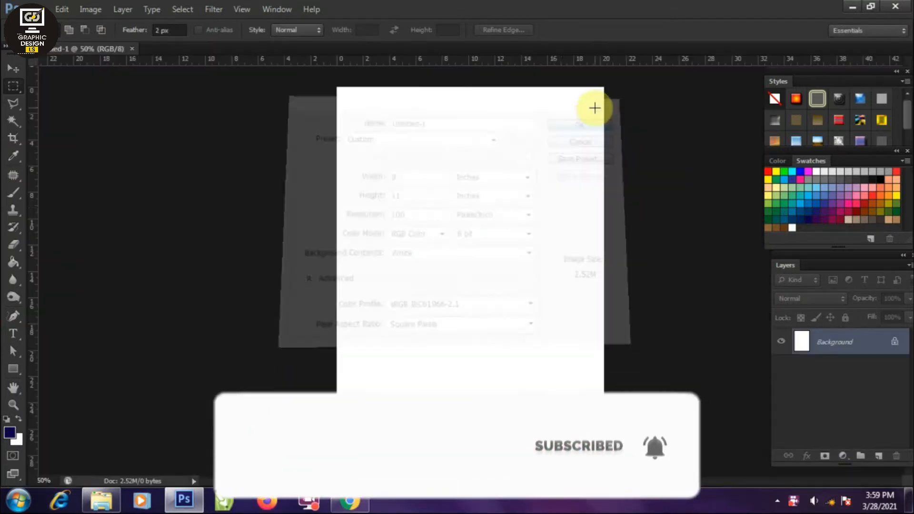
double_click(856, 342)
click(560, 156)
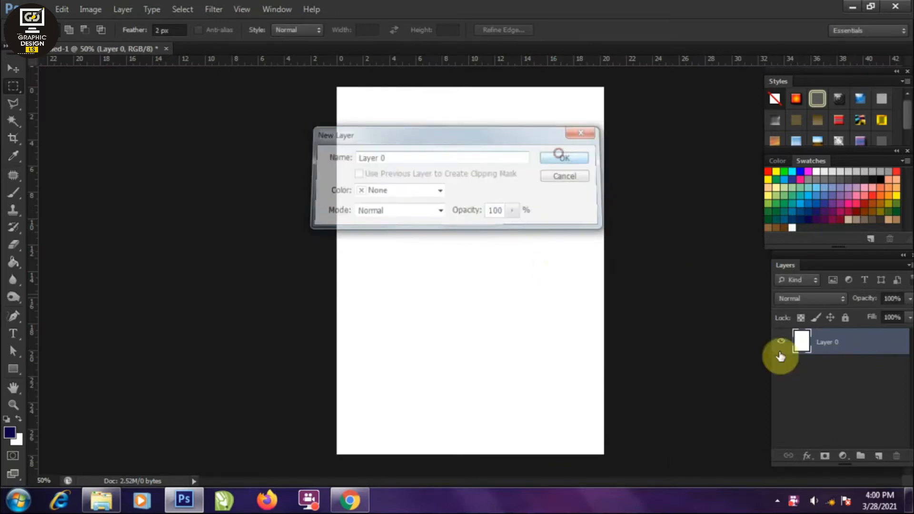
key(ctrl+z)
- Set the foreground colour to a medium dark blue
click(15, 432)
click(263, 386)
drag(290, 334, 290, 322)
click(272, 327)
click(440, 251)
- Convert the Background into the regular layer Layer 0 and fill it with the blue foreground colour
double_click(779, 339)
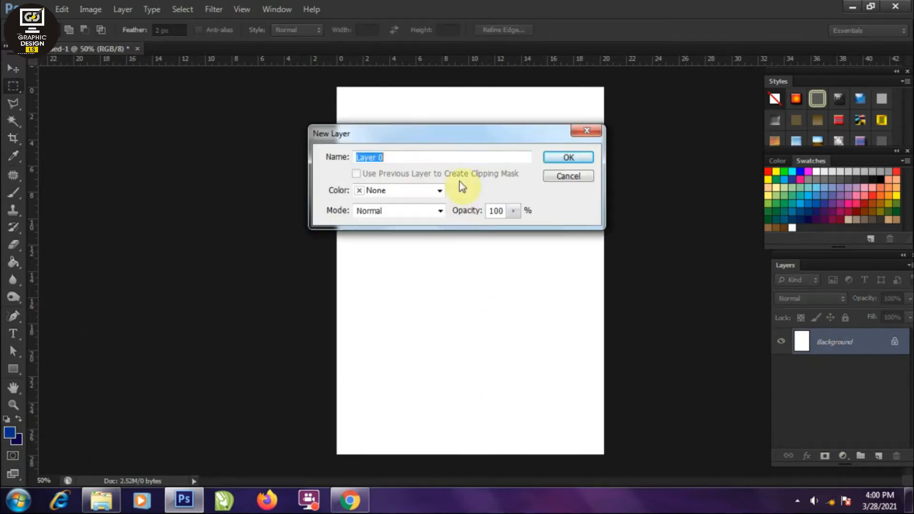
key(Return)
click(13, 262)
click(366, 237)
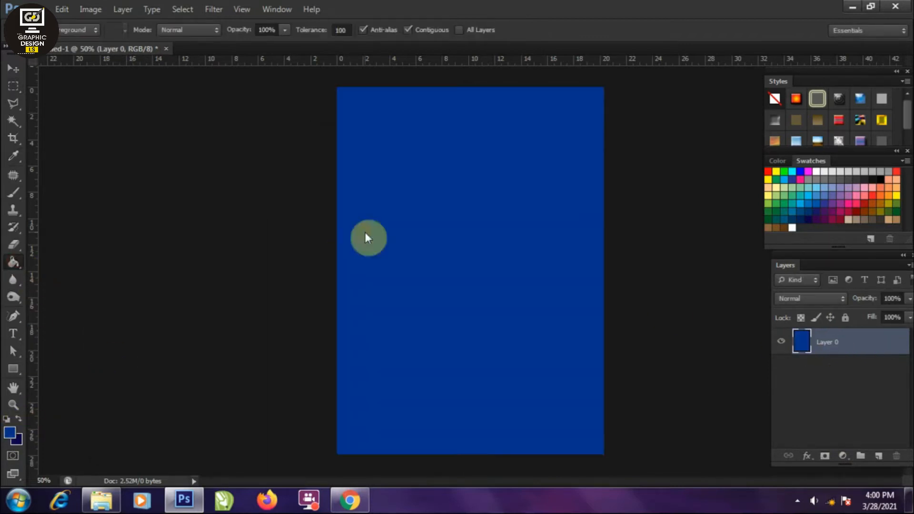
- Draw a rectangle of about 446 × 710 px, give it a white outline and position it near the page's centre
click(15, 70)
key(u)
drag(407, 165, 556, 402)
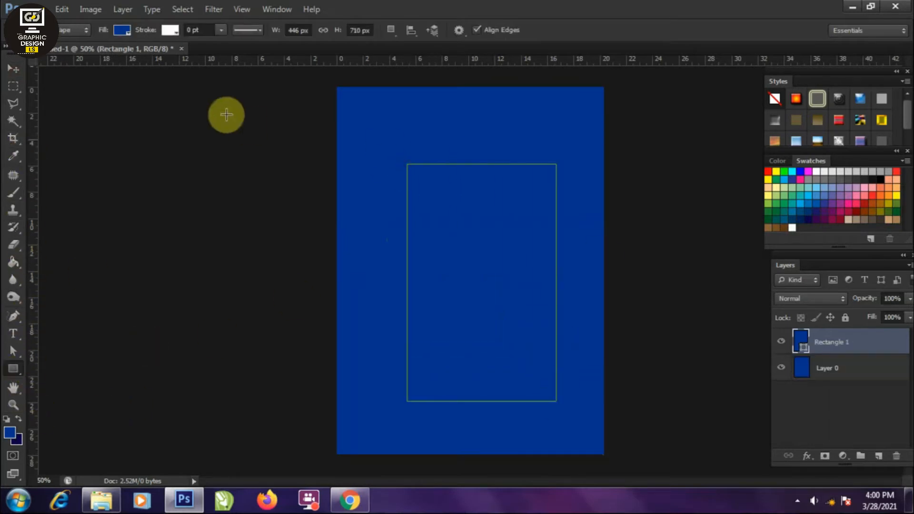
drag(252, 45, 240, 49)
click(17, 68)
drag(504, 165, 495, 149)
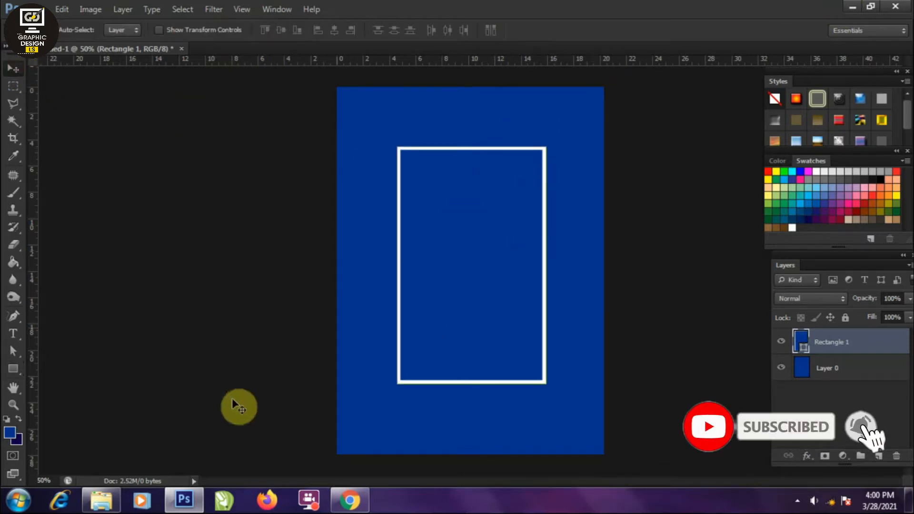
- Place the colorful-happy-holi-background image from the desktop into the document
click(852, 6)
click(281, 301)
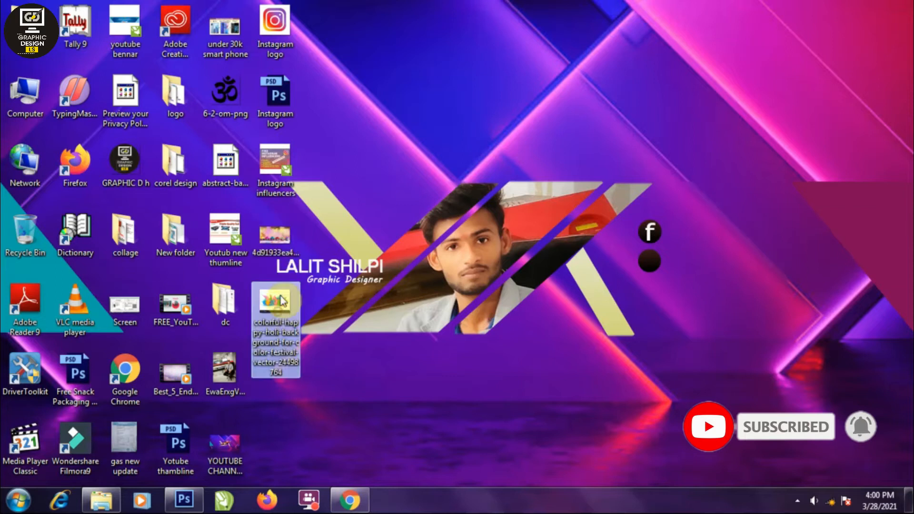
drag(227, 509, 502, 198)
key(Return)
- Rasterize the placed holi image layer
right_click(856, 342)
click(766, 136)
click(638, 44)
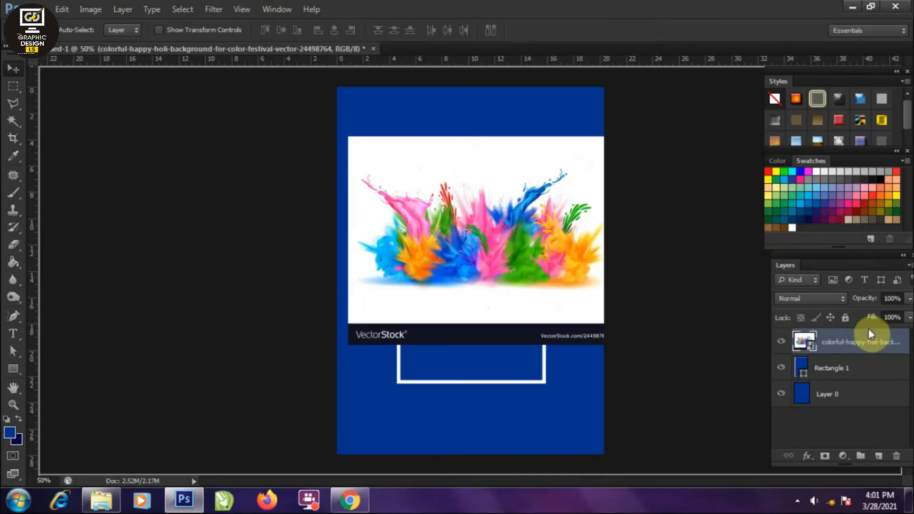
right_click(887, 336)
right_click(886, 336)
click(798, 157)
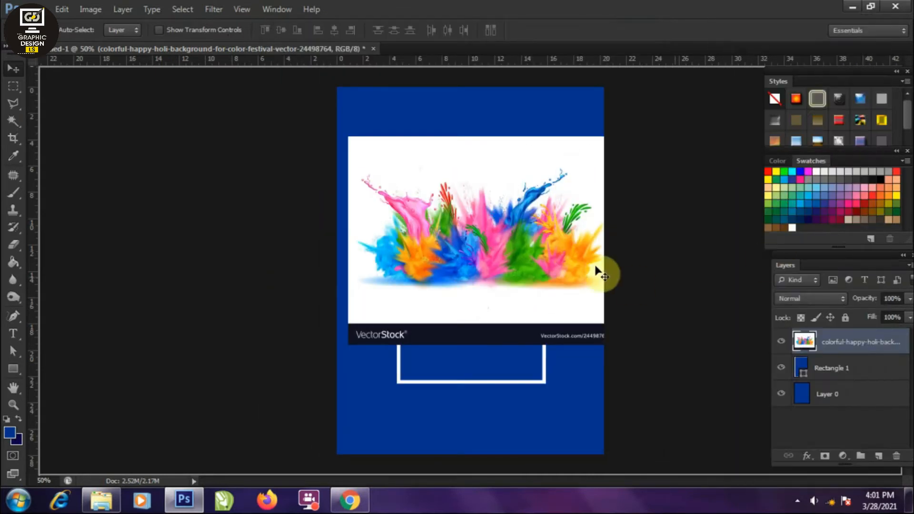
- Select the white background around the colour splashes with the Magic Wand and delete it
click(14, 120)
click(476, 164)
key(Delete)
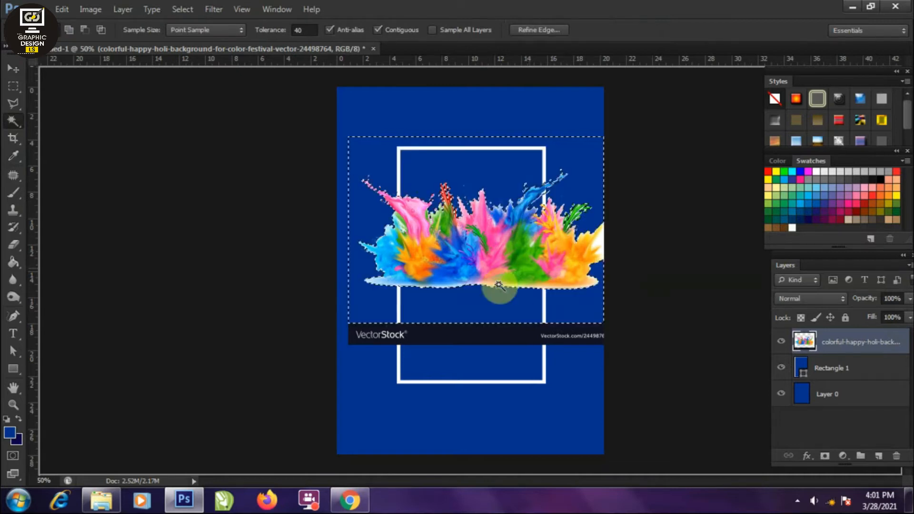
- Delete the VectorStock strip and everything below the splashes with a rectangular selection, and reposition the splash image on the page
key(m)
key(ctrl+d)
drag(706, 406, 707, 406)
key(Delete)
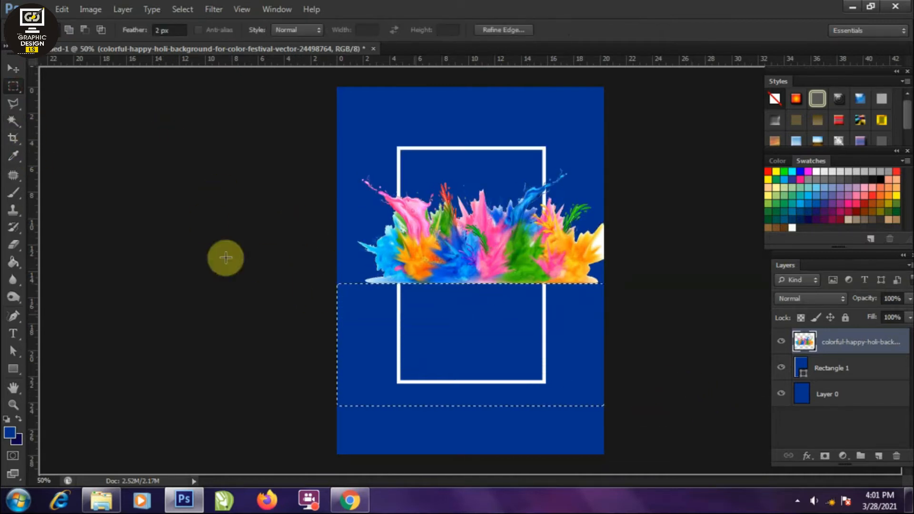
click(13, 69)
click(13, 86)
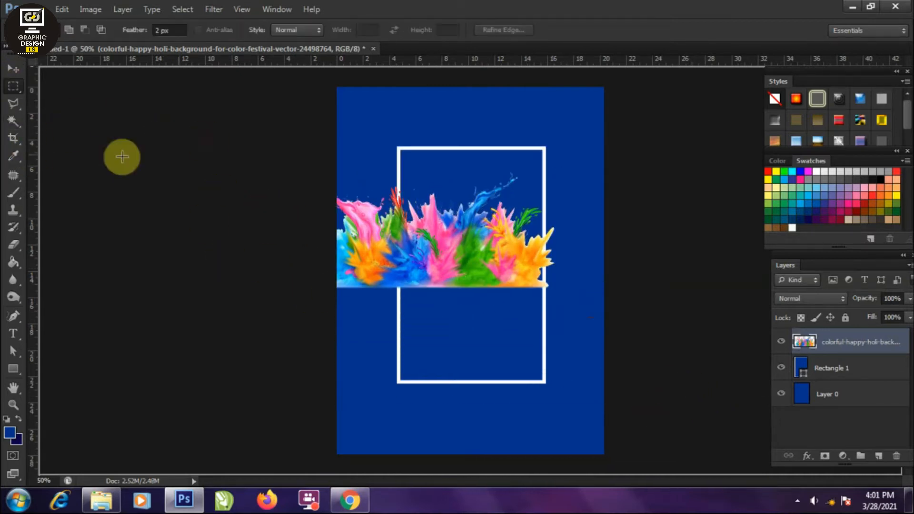
click(14, 69)
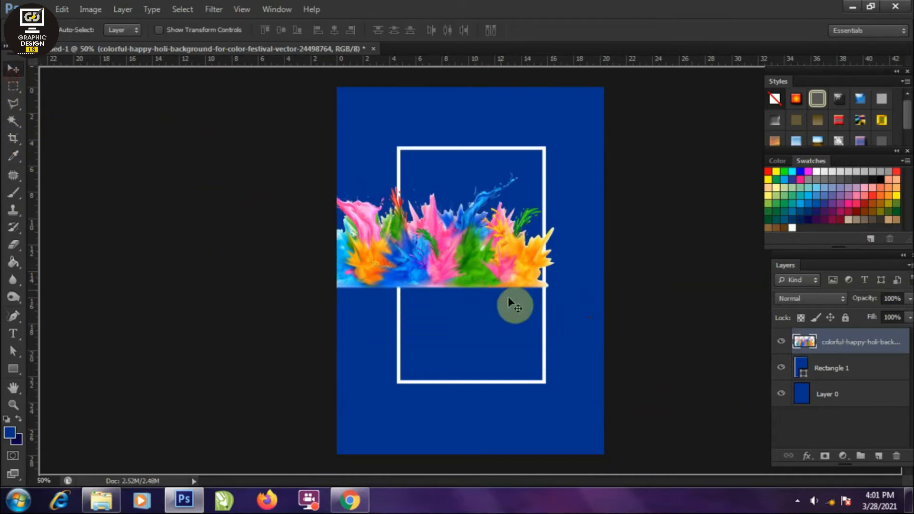
drag(494, 277, 510, 296)
- Rotate the splash image 90° clockwise
key(ctrl+t)
right_click(511, 282)
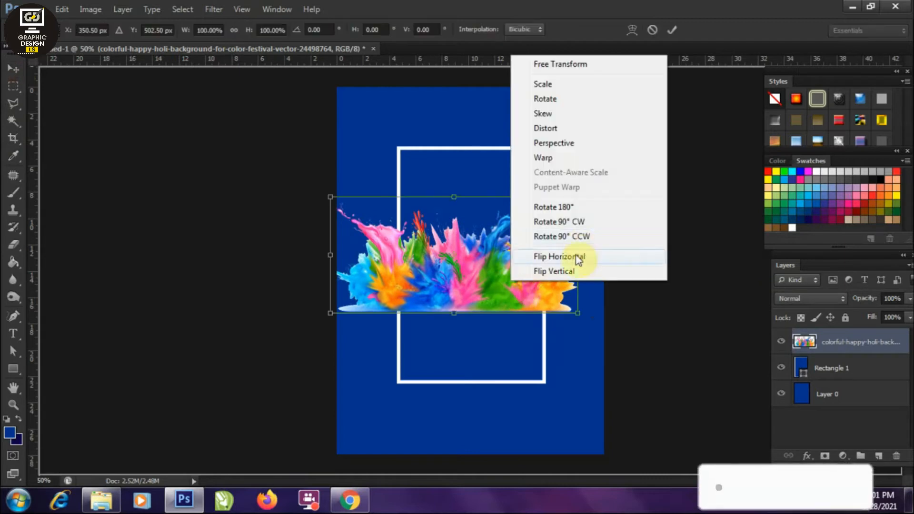
click(570, 223)
key(Return)
- Fit and reposition the upright splash over the white frame, and place a duplicate of it alongside
key(ctrl+t)
drag(505, 140, 500, 144)
drag(463, 217, 460, 280)
drag(502, 209, 513, 192)
drag(472, 248, 430, 230)
key(Return)
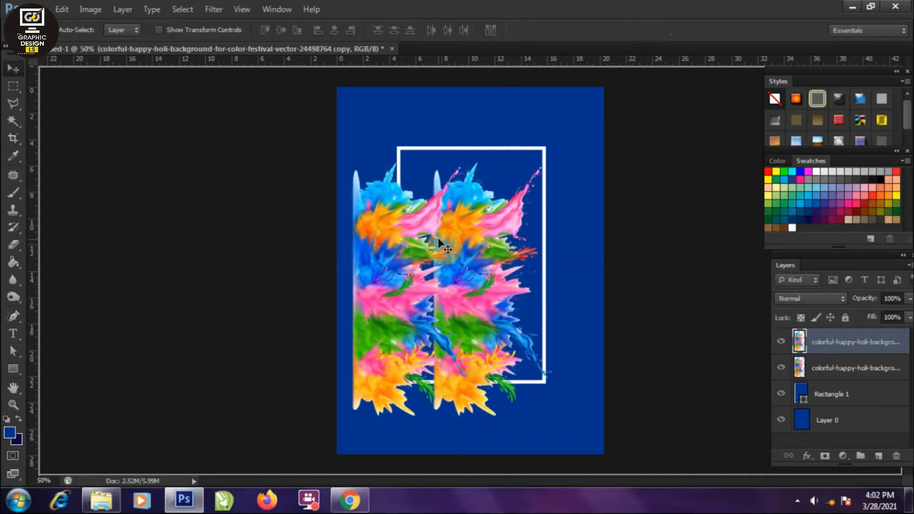
- Flip one splash copy horizontally and align it base to base with the other for a symmetrical shape
key(ctrl+t)
right_click(429, 241)
click(497, 442)
drag(448, 298, 503, 247)
key(Return)
- Merge the two mirrored splash layers into one layer
shift+click(867, 369)
right_click(504, 247)
right_click(857, 339)
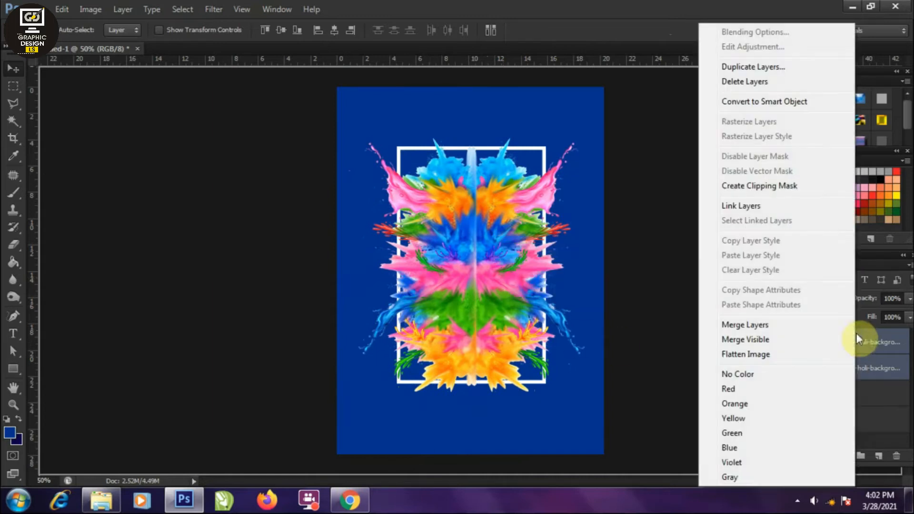
click(771, 328)
- Lower the merged splash layer's opacity to 60% and move it toward the page's upper right
drag(490, 240, 491, 228)
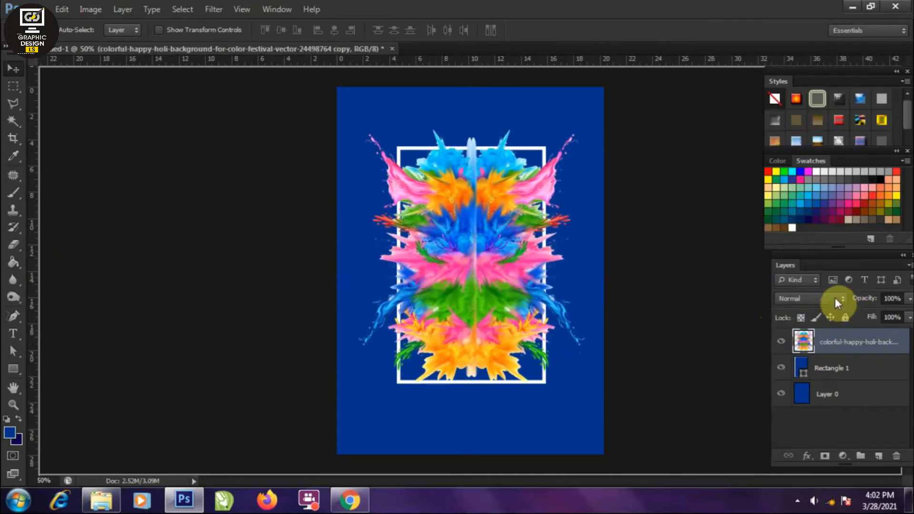
drag(888, 313, 861, 378)
drag(489, 273, 521, 256)
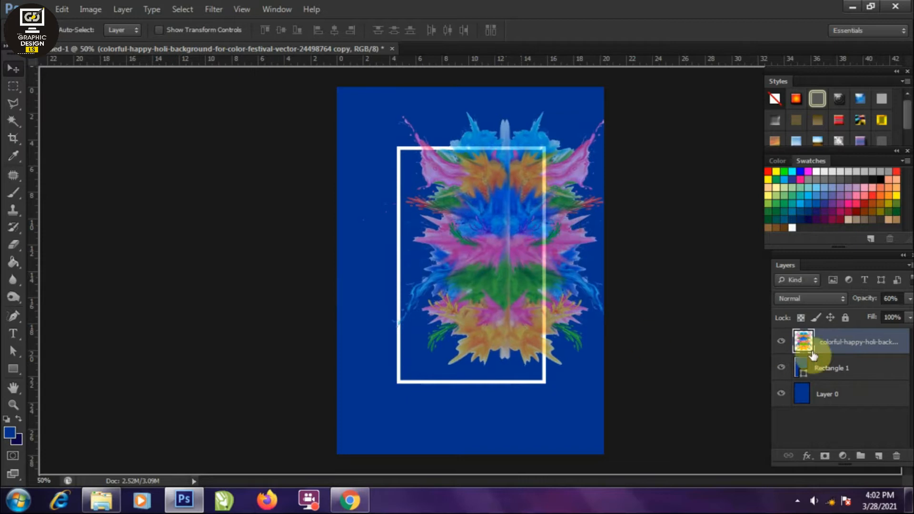
- Add a layer mask to Rectangle 1 and brush black over the frame's lower half to fade it out
click(830, 368)
click(15, 193)
mouse_move(398, 371)
mouse_down()
mouse_move(418, 392)
mouse_move(547, 375)
mouse_move(385, 372)
mouse_move(404, 329)
mouse_move(490, 327)
mouse_move(527, 343)
mouse_move(516, 338)
mouse_up()
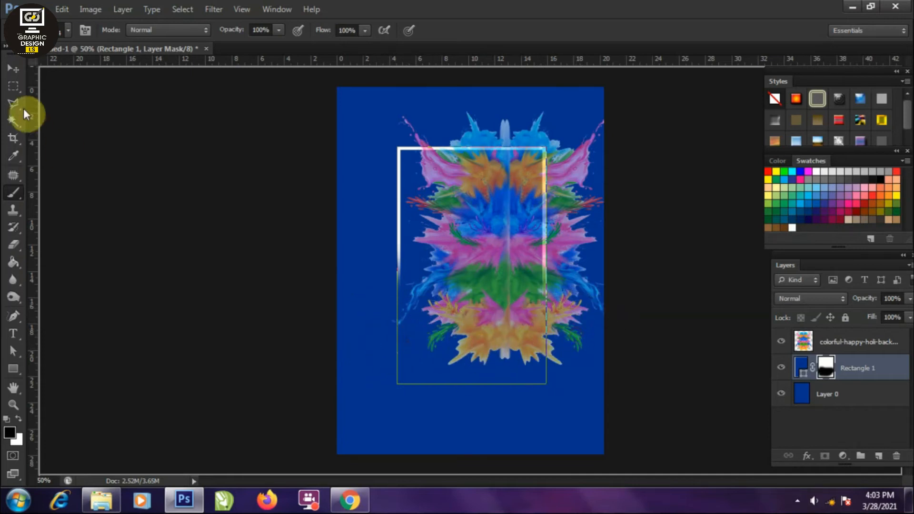
click(13, 86)
click(841, 333)
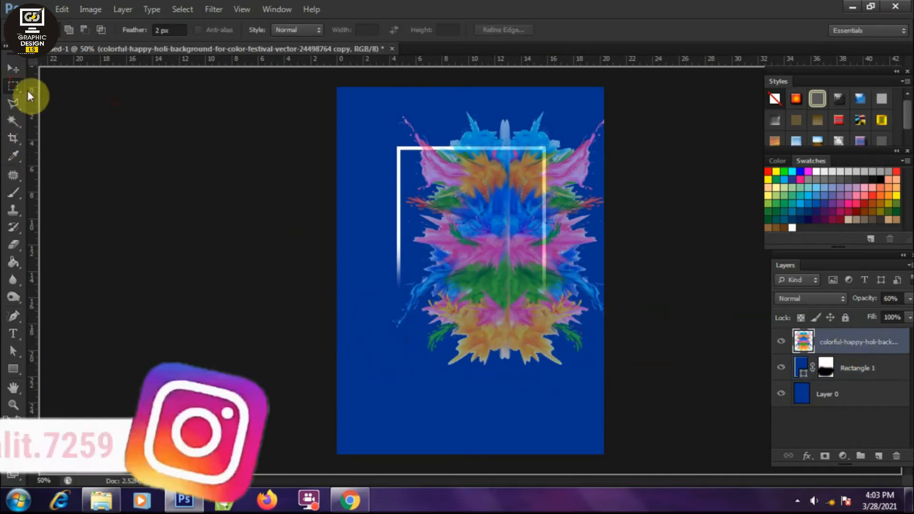
click(14, 69)
key(6)
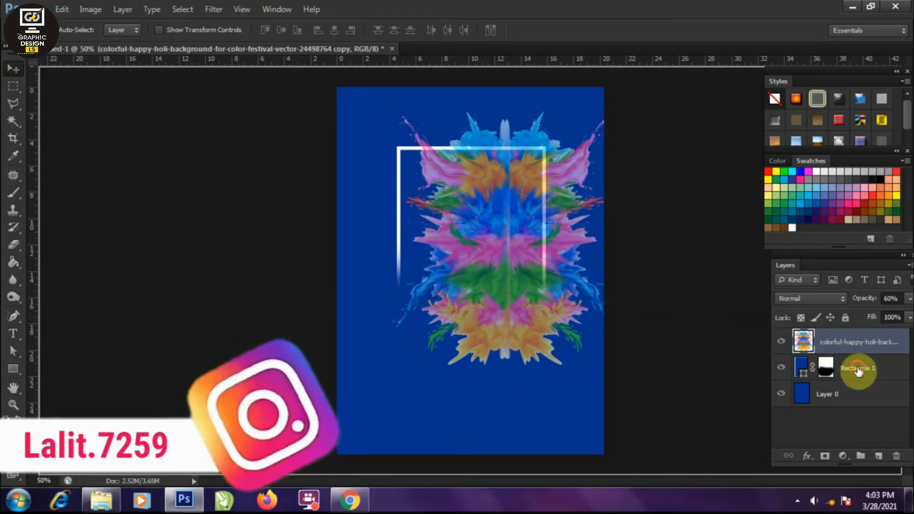
click(857, 367)
mouse_move(404, 227)
mouse_down()
mouse_move(404, 196)
mouse_move(407, 222)
mouse_up()
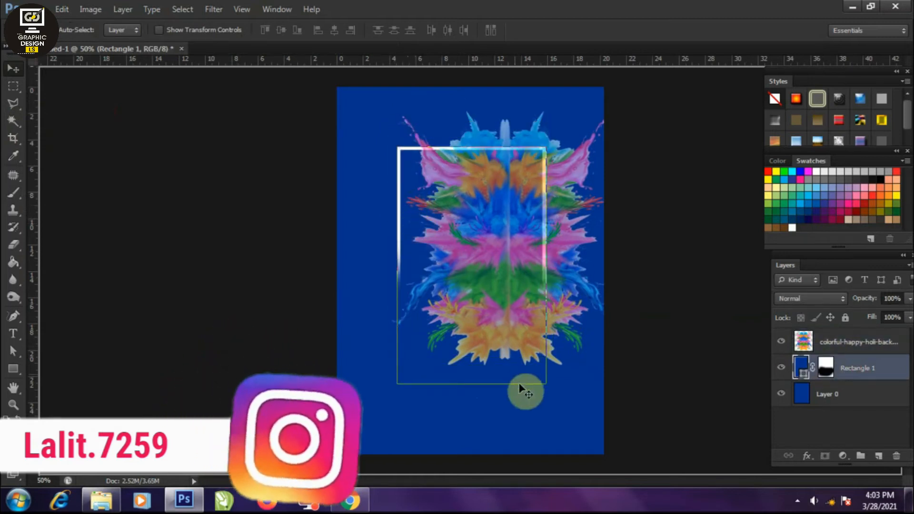
- Scale the merged splash down slightly over the white frame
click(835, 347)
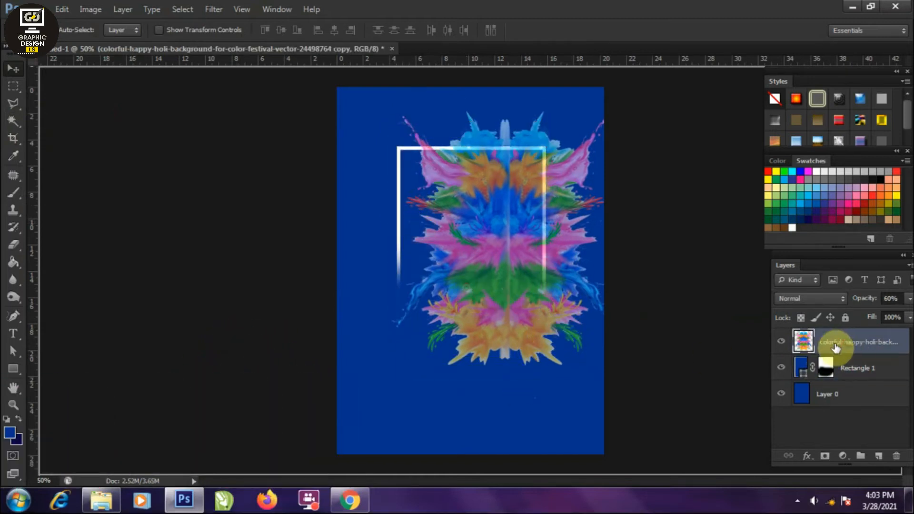
key(ctrl+t)
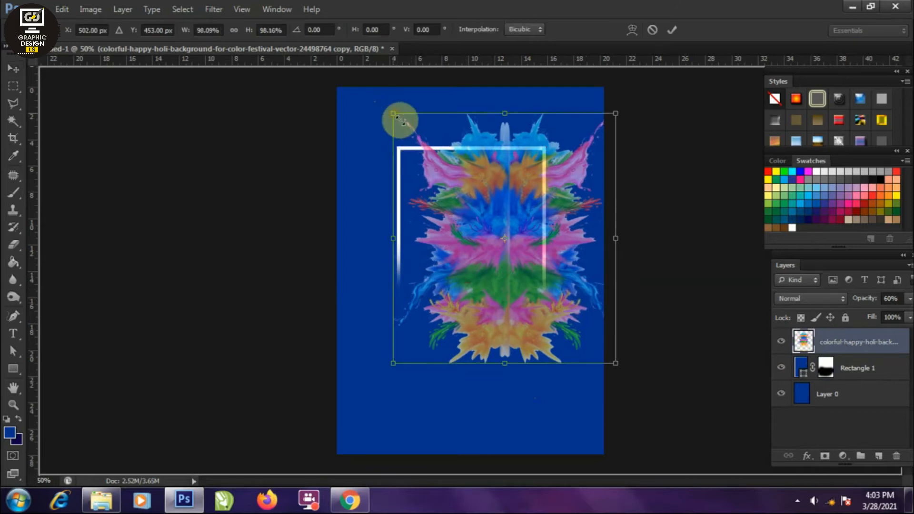
drag(400, 119, 418, 138)
key(Return)
- Duplicate the splash, shrink the copy to roughly half size and place it over the frame's lower left side
drag(509, 220, 422, 320)
key(ctrl+t)
drag(473, 246, 466, 290)
drag(414, 327, 446, 259)
key(Return)
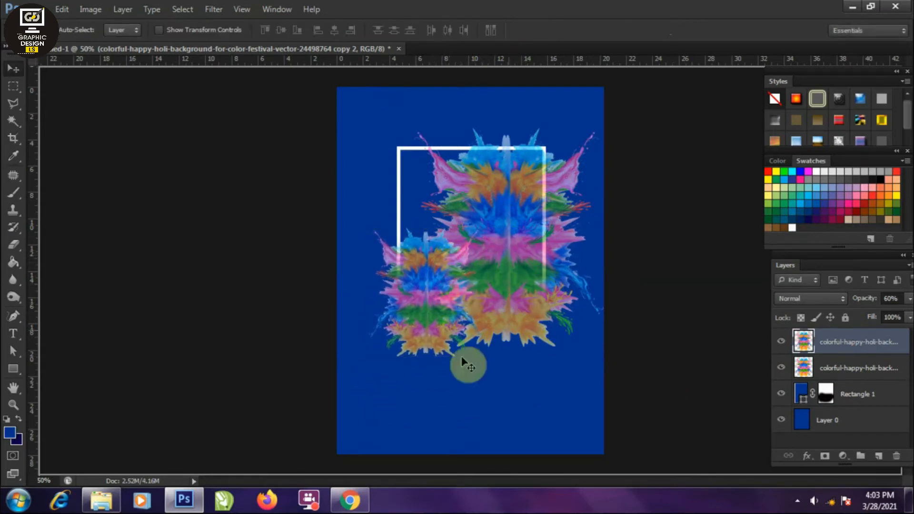
- Add a text line below the small splash and set its font to Gill Sans Ultra Bold Condensed
click(376, 367)
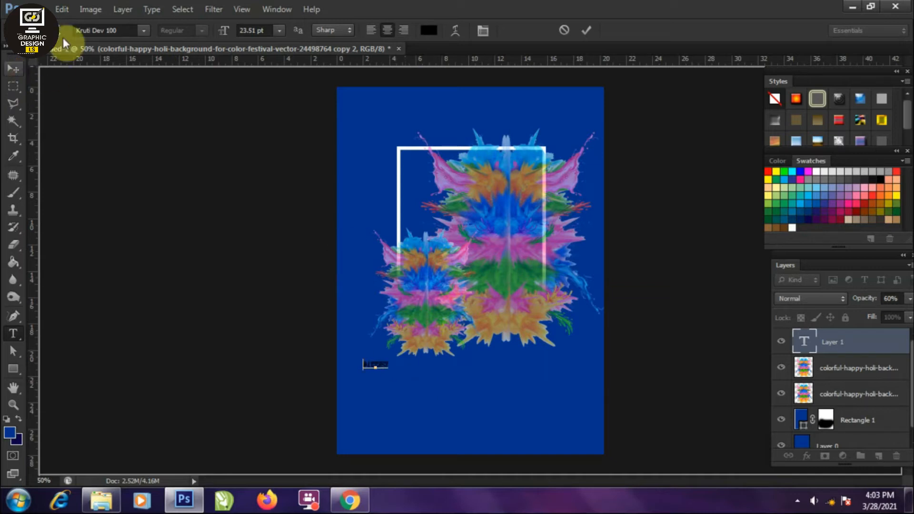
click(143, 30)
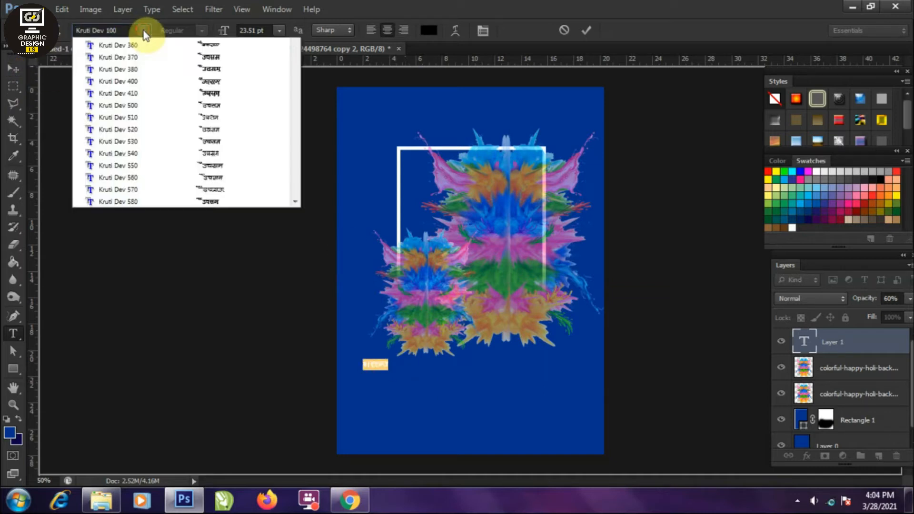
drag(295, 246, 309, 200)
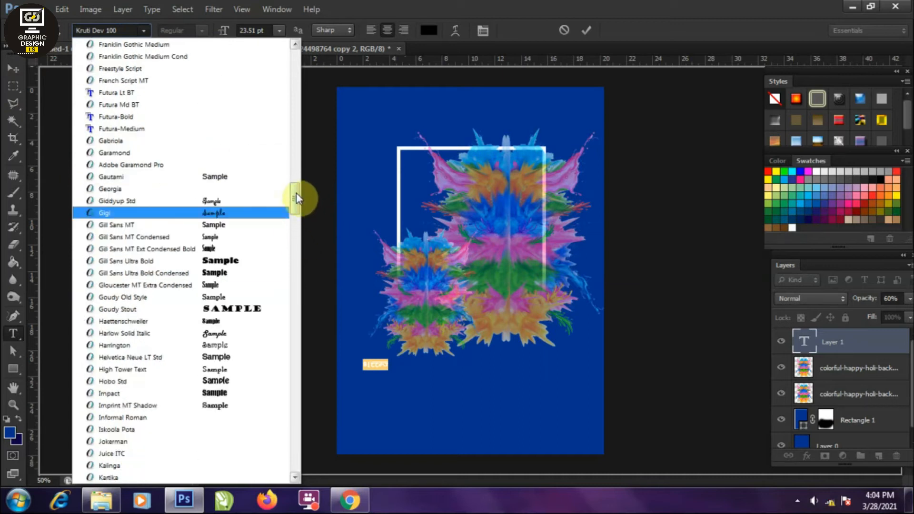
click(224, 274)
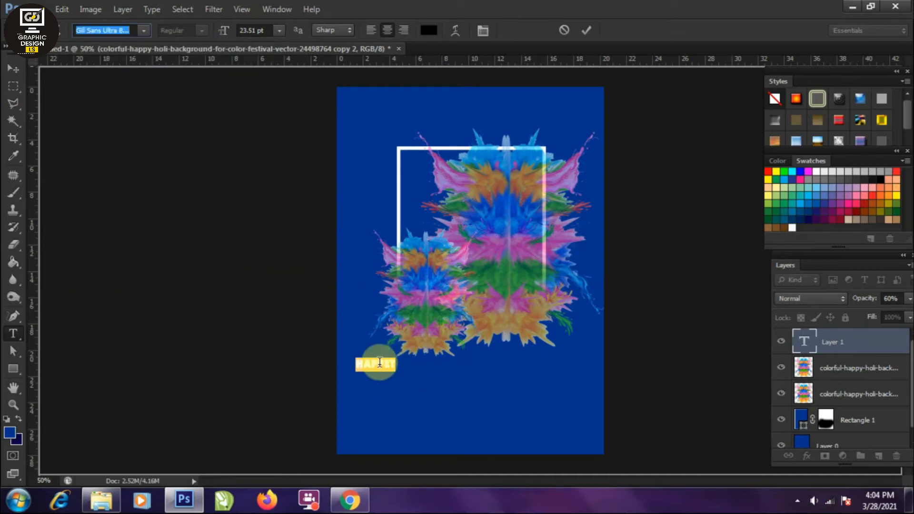
- Correct the text line to read "HAPPY" and finish editing it
click(384, 364)
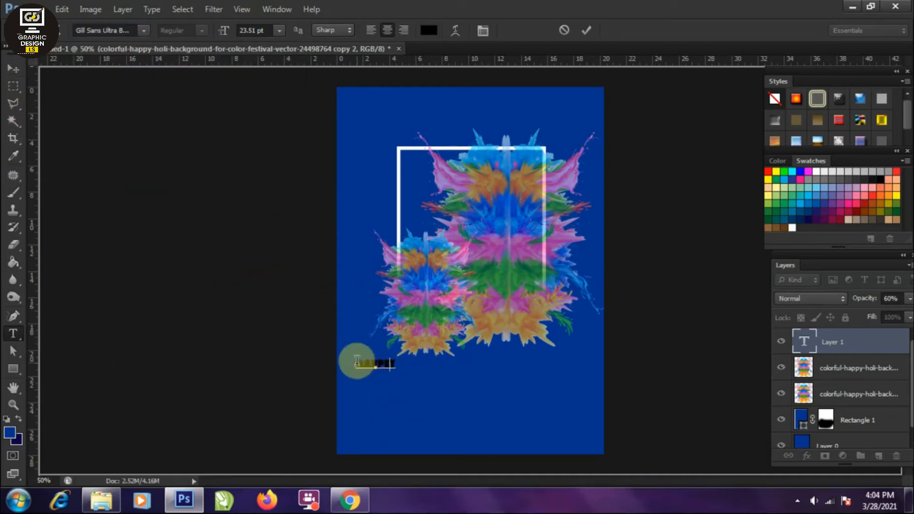
click(350, 499)
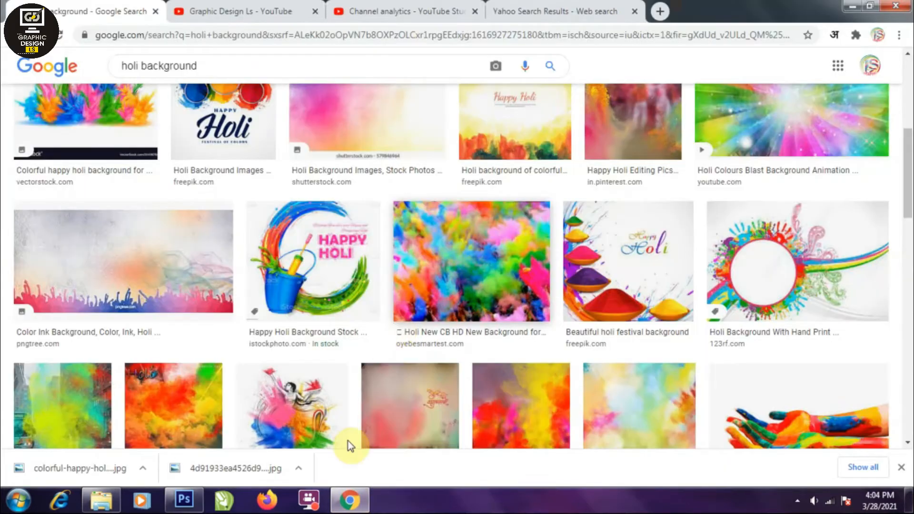
click(195, 501)
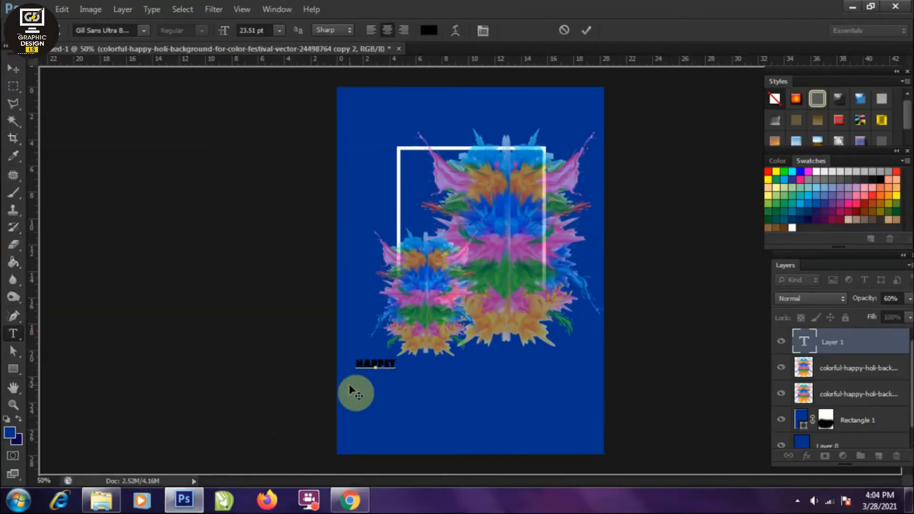
text(Y)
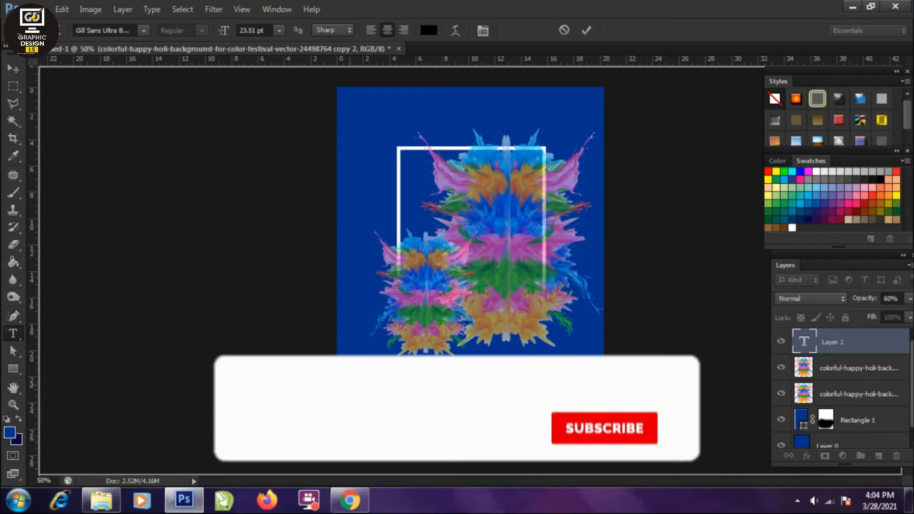
click(14, 69)
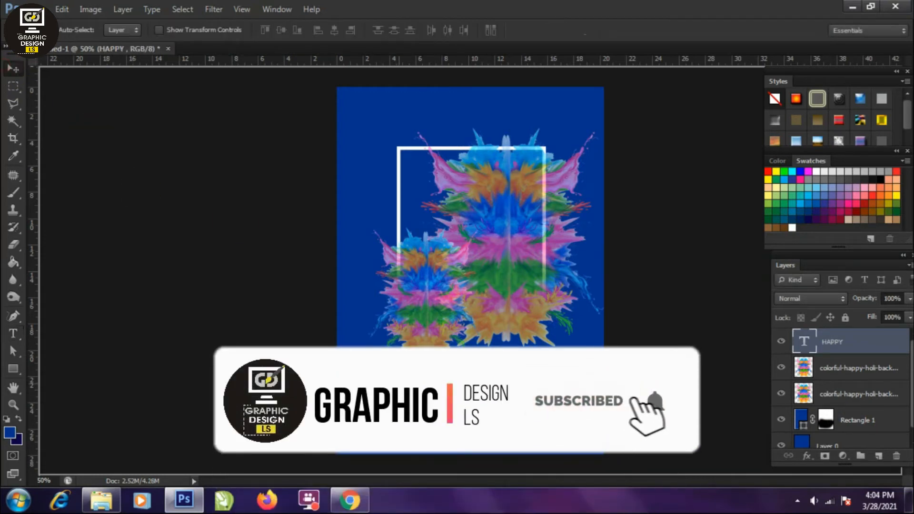
- Set the HAPPY text colour to white (ffffff)
click(13, 333)
double_click(377, 361)
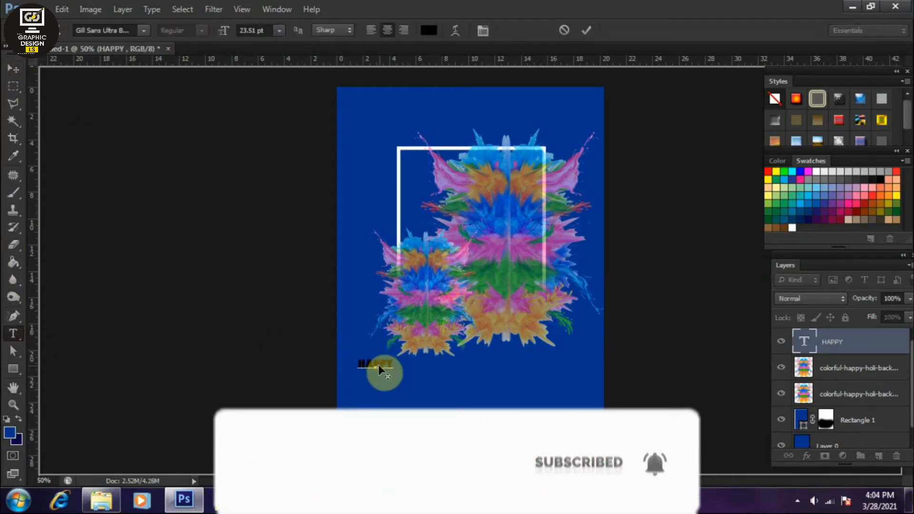
click(428, 30)
click(109, 258)
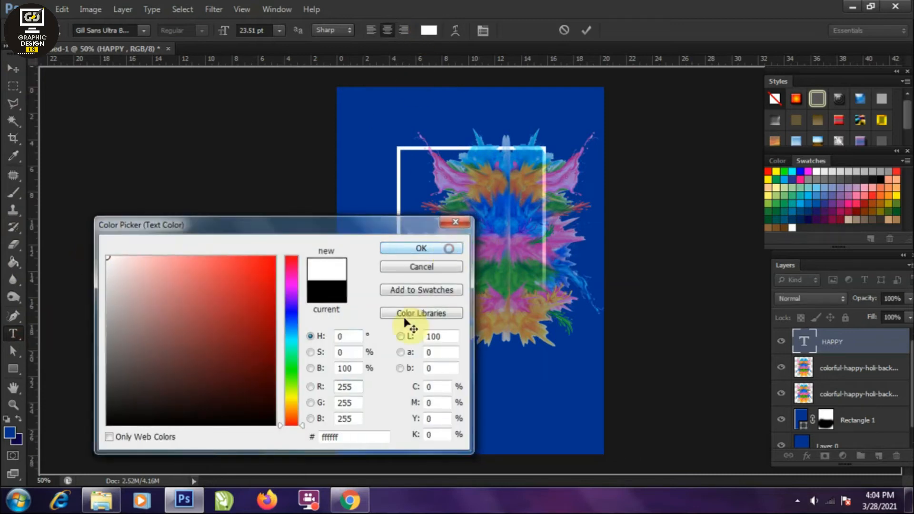
click(420, 248)
- Move the HAPPY text just above the frame's upper left corner and enlarge it to nearly half the frame's width
click(13, 69)
drag(415, 350, 404, 128)
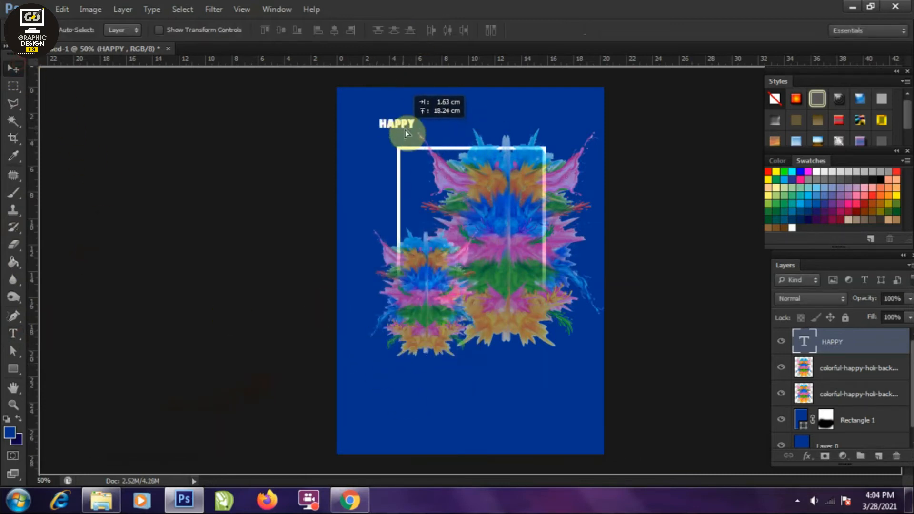
key(ctrl+t)
drag(428, 177, 448, 168)
- Duplicate the HAPPY text onto the small splash and change the copy to read "HOLI"
drag(429, 127, 439, 255)
double_click(441, 143)
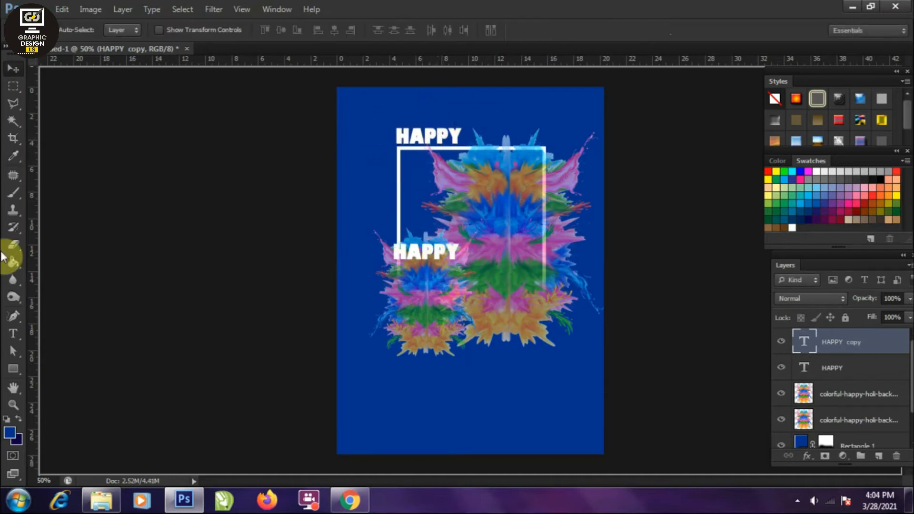
key(t)
click(427, 258)
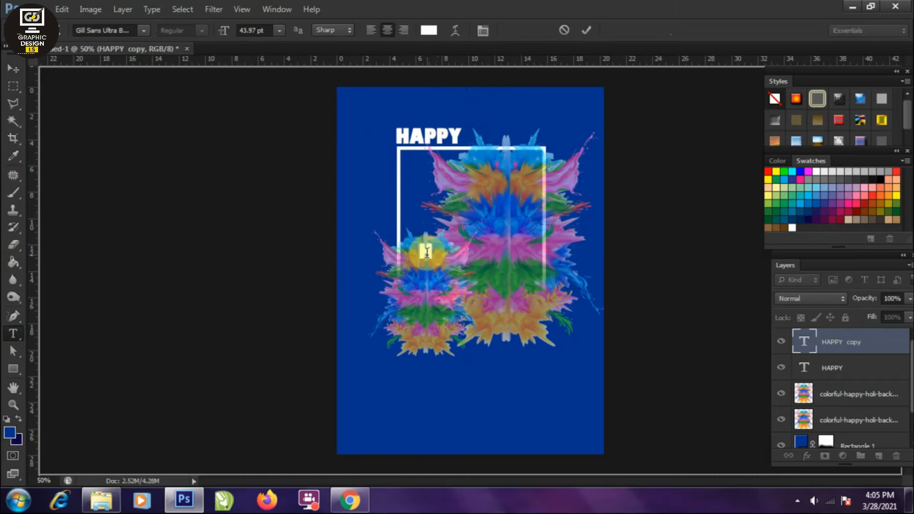
text(HOLI)
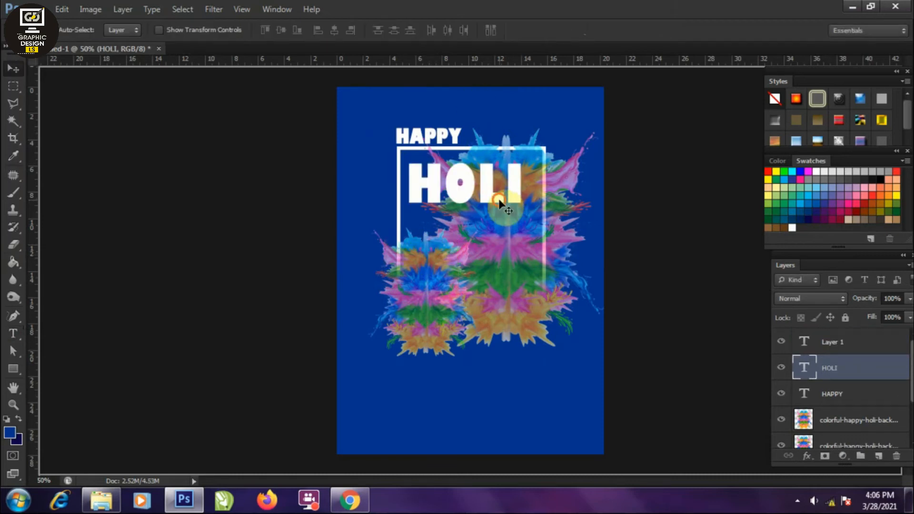
- Move both text lines down over the small splash, with HAPPY directly above HOLI
drag(505, 204, 512, 282)
drag(447, 145, 409, 264)
right_click(433, 141)
click(822, 393)
click(830, 367)
drag(462, 212, 445, 316)
- Enlarge HOLI to span the full width of the white frame below HAPPY
key(ctrl+t)
drag(515, 329, 553, 347)
drag(503, 304, 504, 305)
key(Return)
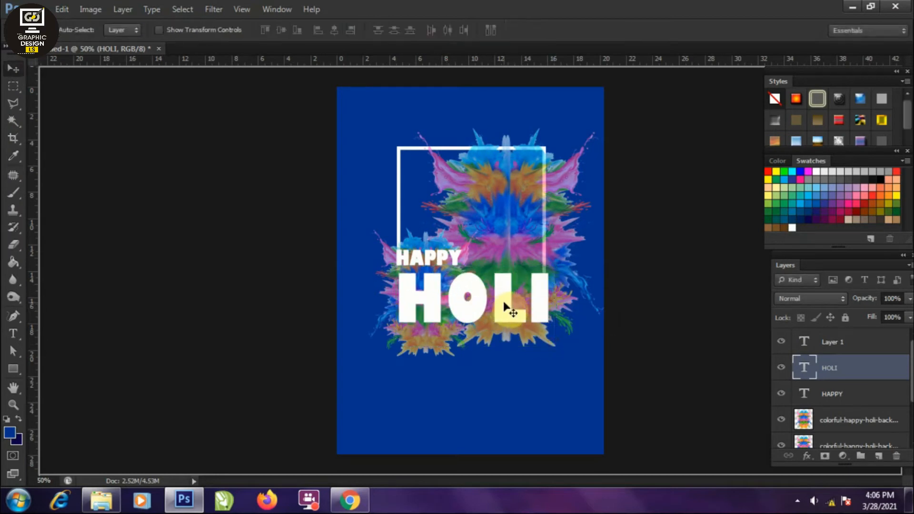
- Place the powder bowls image across the lower part of the page at full width and move its layer beneath Rectangle 1
click(868, 7)
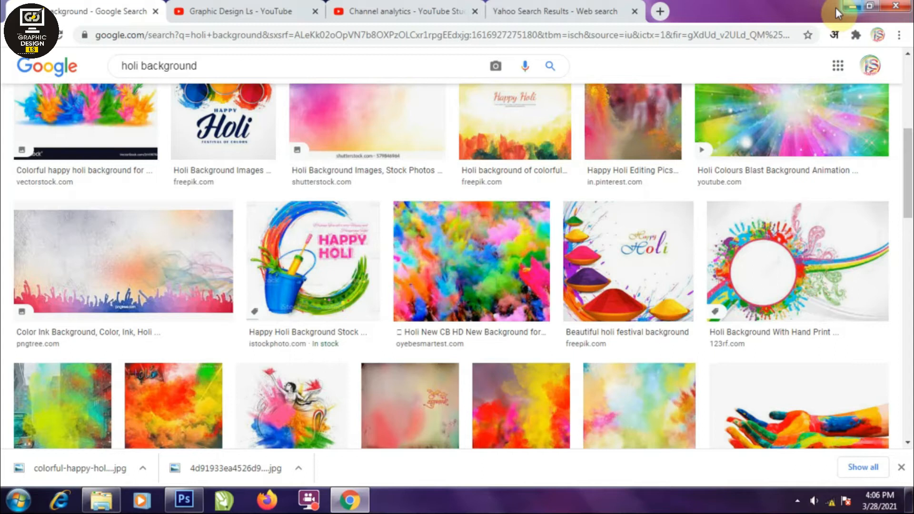
click(869, 7)
drag(236, 508, 452, 414)
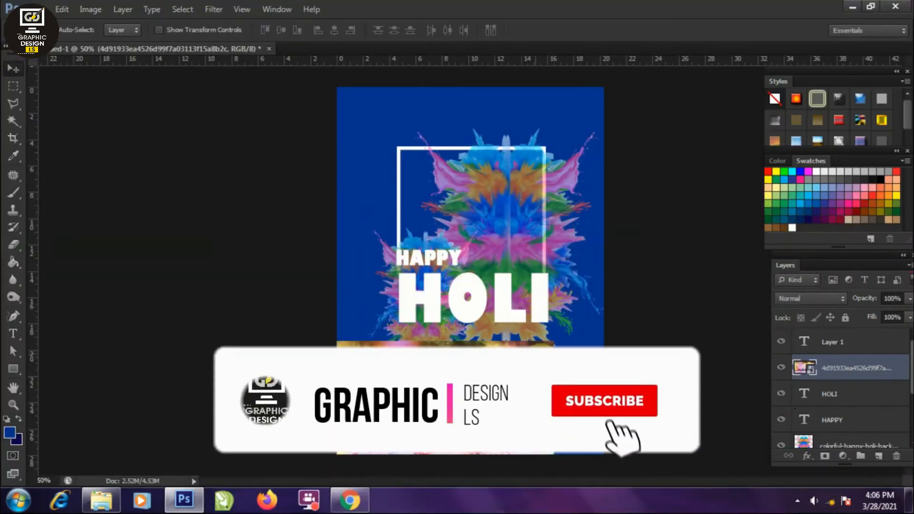
drag(555, 339, 562, 269)
key(Return)
drag(847, 365, 848, 429)
drag(601, 355, 595, 352)
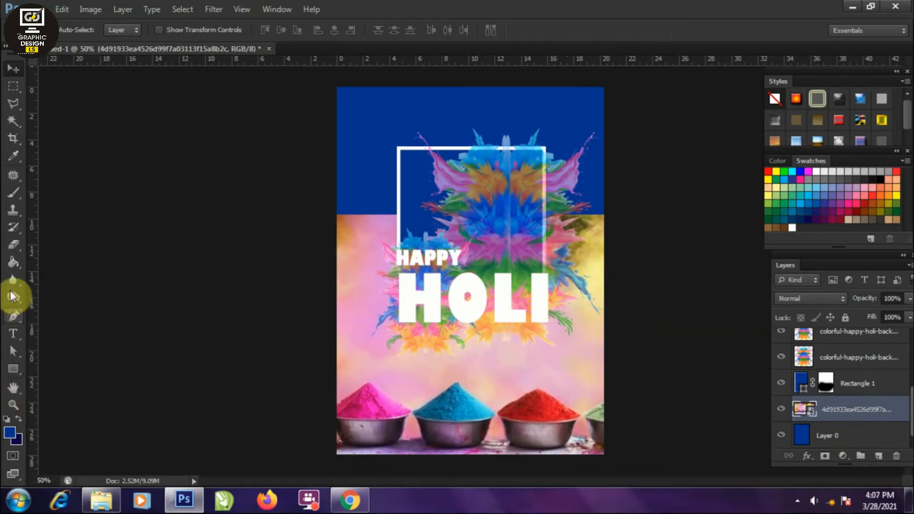
- Add a layer mask to the powder bowls image and fade its upper part into the blue background with a vertical gradient
right_click(18, 269)
click(76, 261)
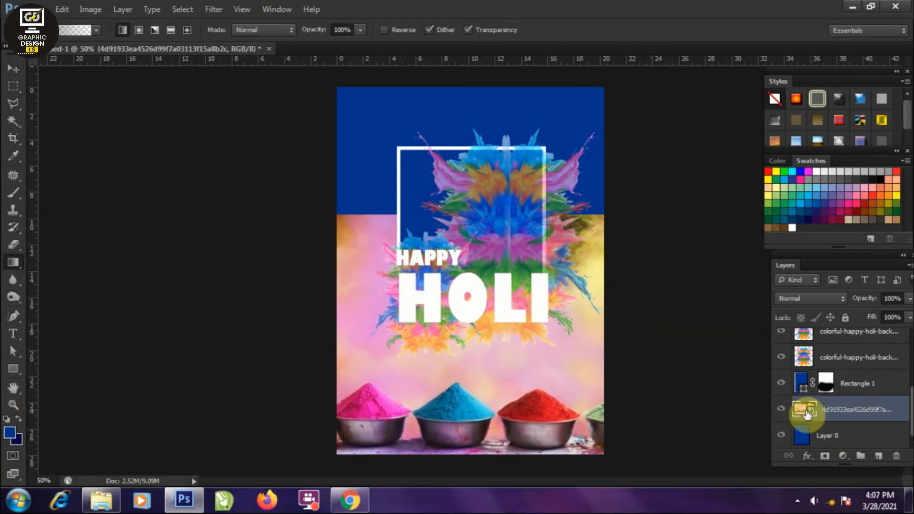
click(826, 461)
drag(461, 352, 476, 210)
drag(471, 259, 483, 447)
drag(481, 409, 481, 410)
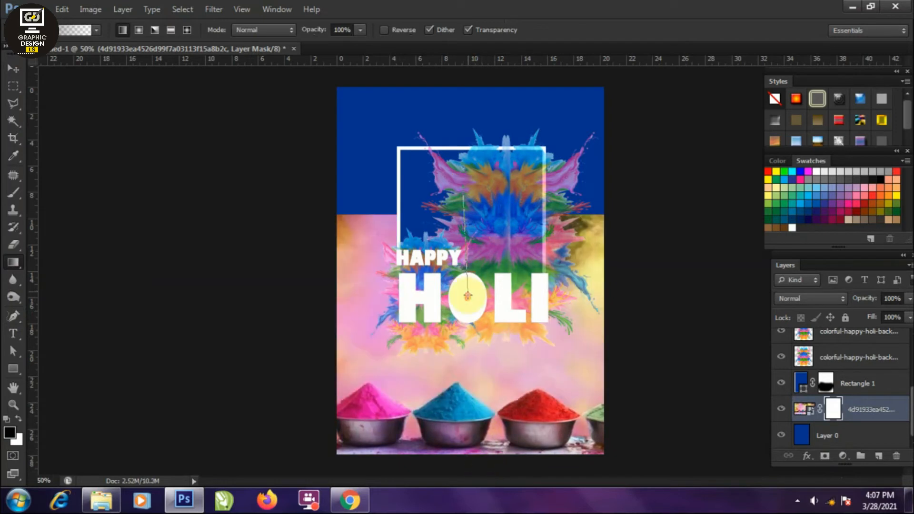
drag(459, 317, 459, 393)
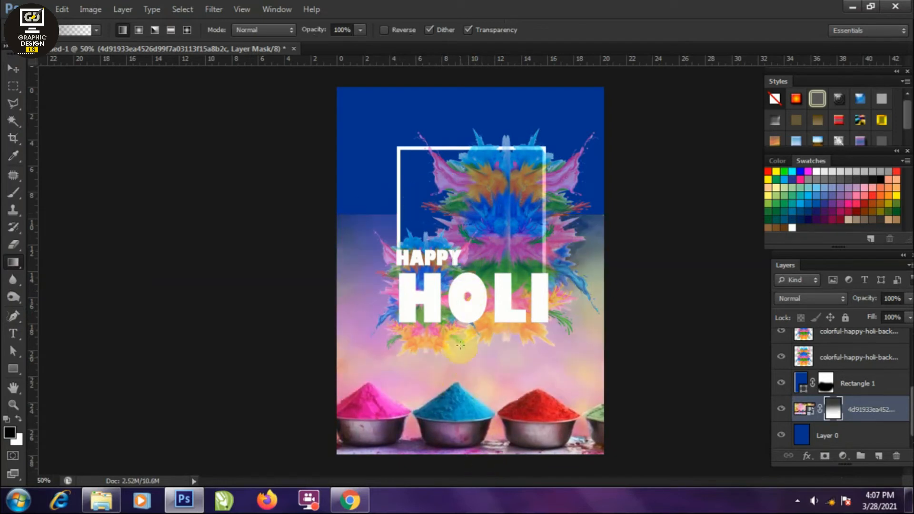
drag(453, 191, 460, 409)
drag(470, 303, 467, 386)
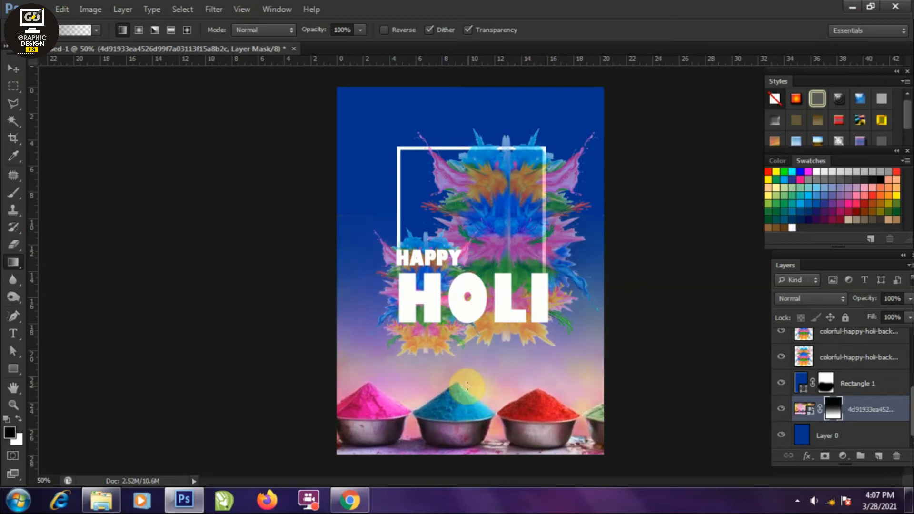
- Shift the powder bowls image slightly and lower its layer opacity to 72%
key(v)
drag(541, 378, 550, 388)
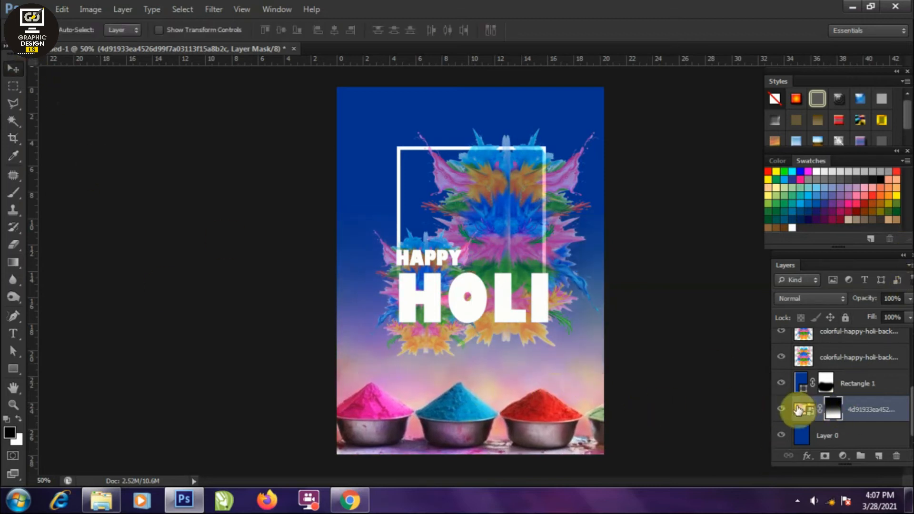
click(797, 410)
drag(908, 300, 889, 313)
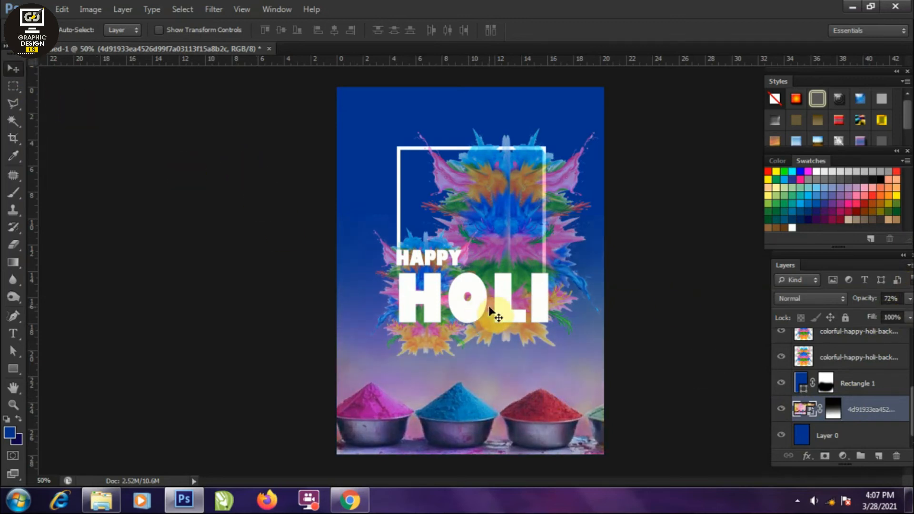
- Colour the letter H of HOLI bright red
right_click(545, 303)
click(562, 300)
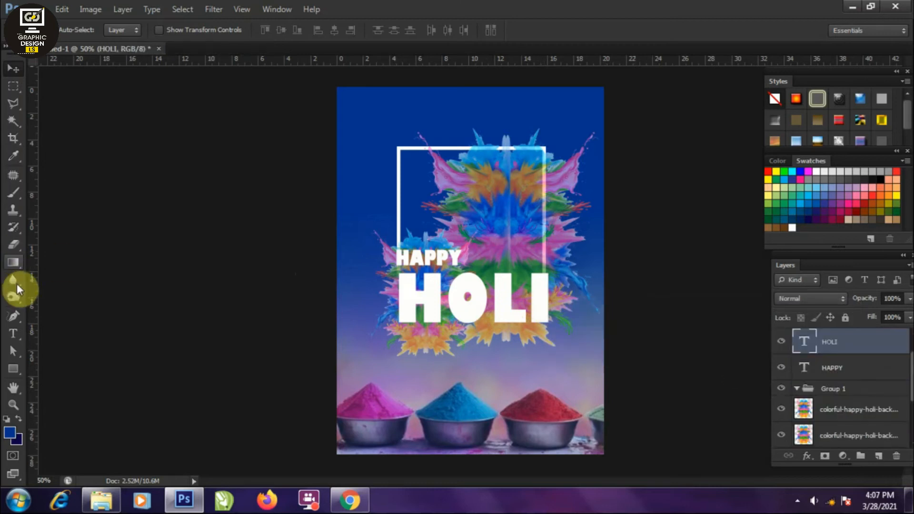
click(15, 336)
double_click(445, 309)
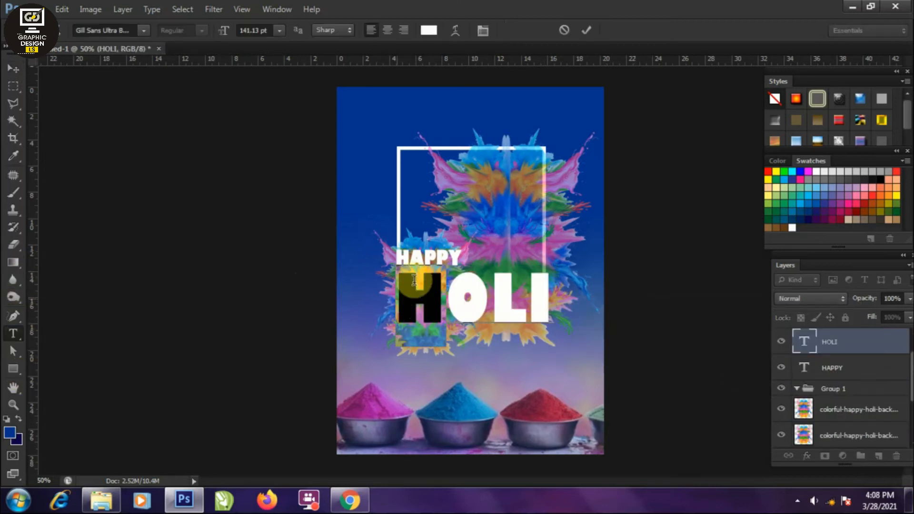
click(428, 30)
drag(252, 269, 276, 258)
click(417, 248)
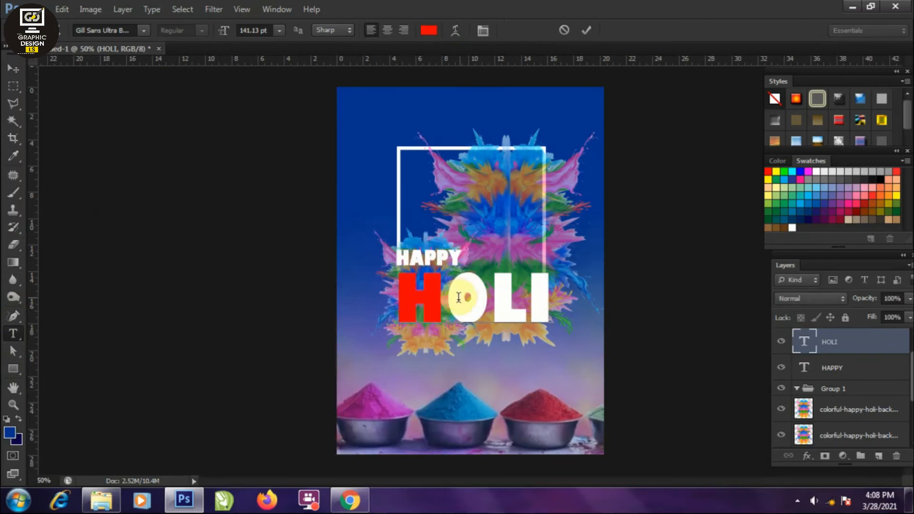
- Colour the letter O of HOLI blue (1200ff)
click(429, 30)
click(287, 327)
click(276, 258)
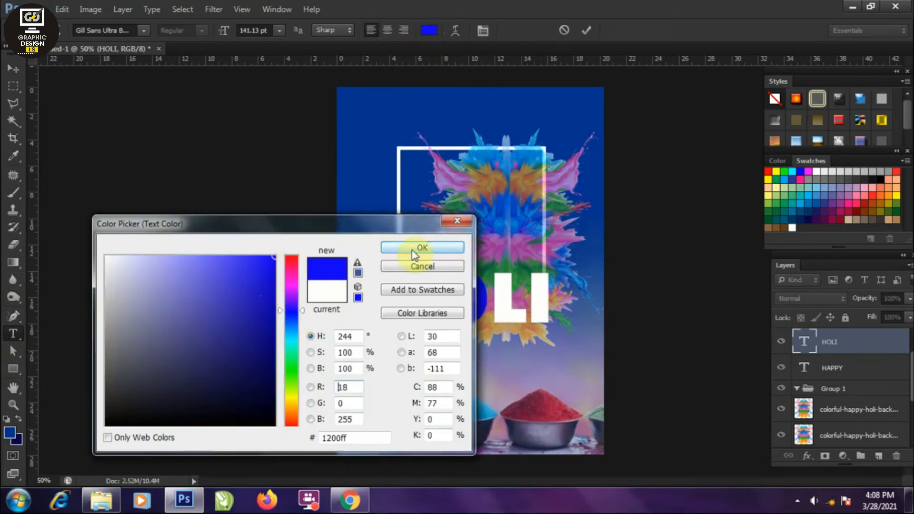
click(418, 248)
- Colour the letter L of HOLI bright yellow
drag(495, 298, 550, 298)
click(429, 30)
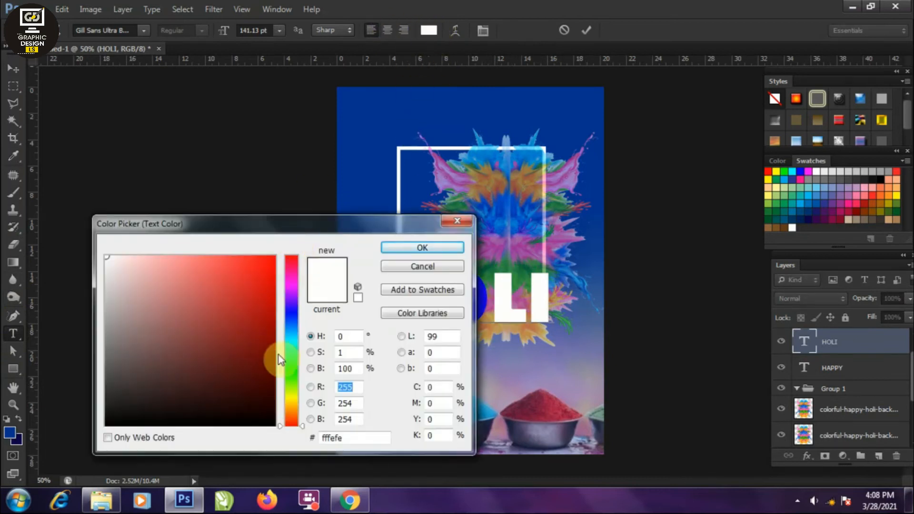
click(262, 342)
click(292, 390)
drag(265, 343, 249, 247)
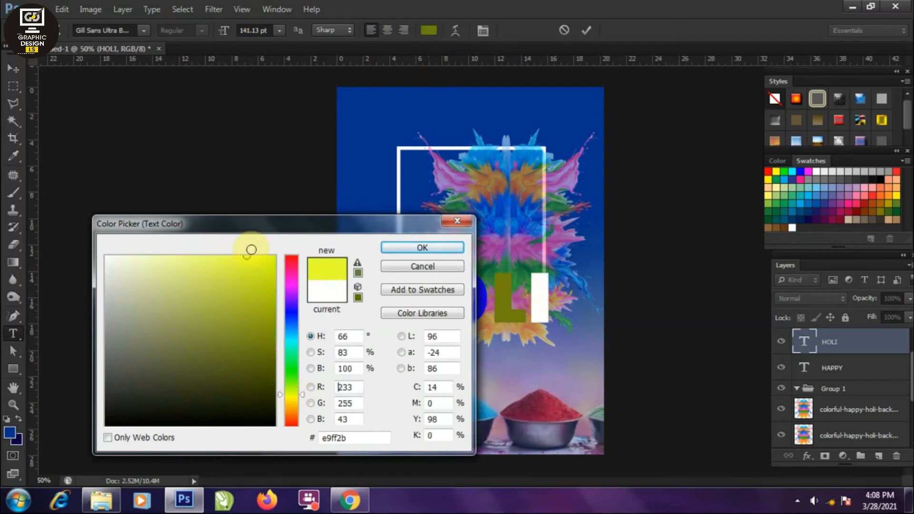
click(422, 247)
- Colour the letter I of HOLI green
click(429, 30)
click(291, 366)
click(265, 313)
click(445, 252)
- Tighten the letter spacing of the whole HOLI text to a tracking of -120
click(467, 305)
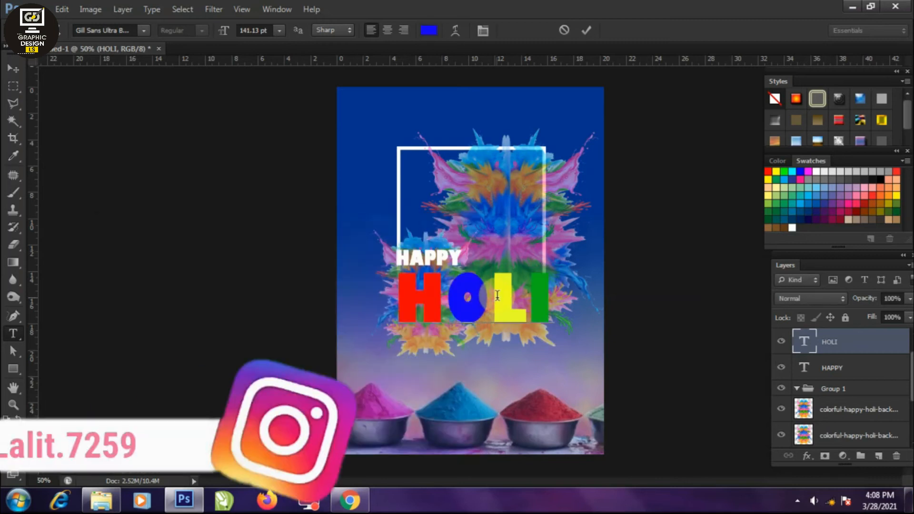
drag(468, 305, 549, 298)
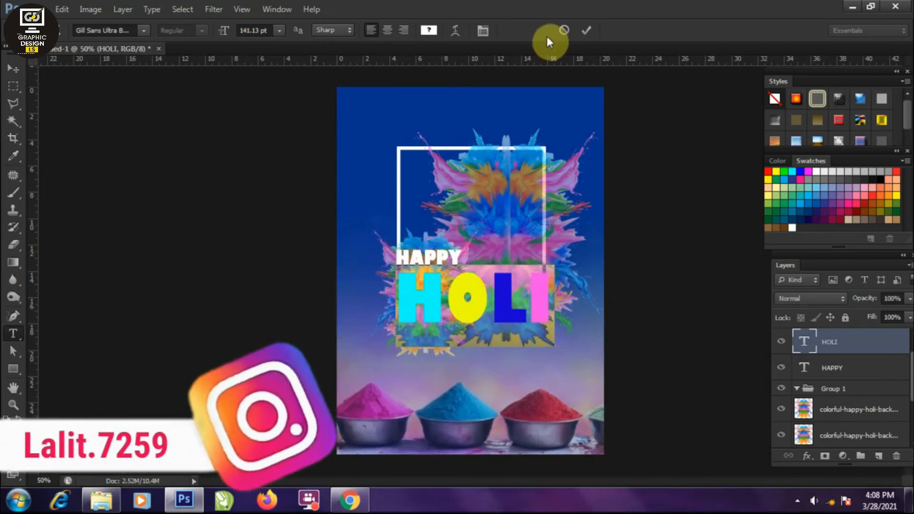
click(483, 31)
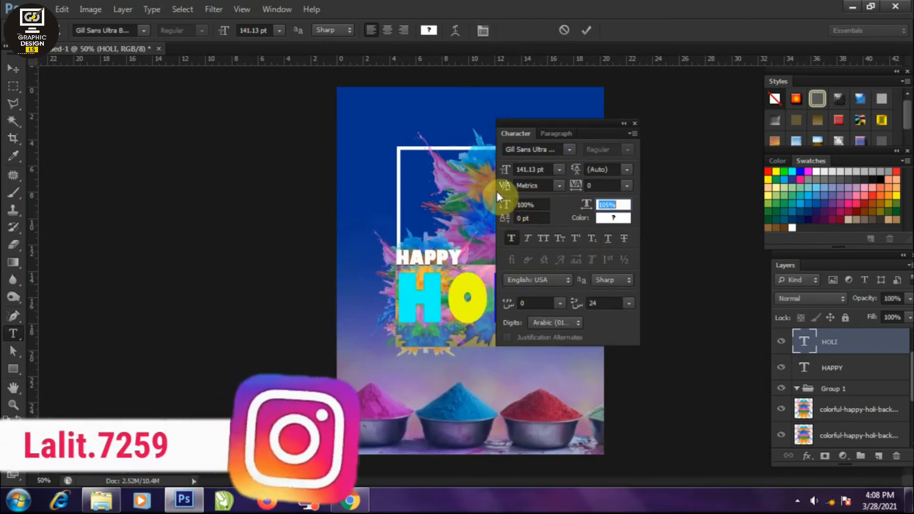
click(577, 186)
drag(577, 190, 575, 191)
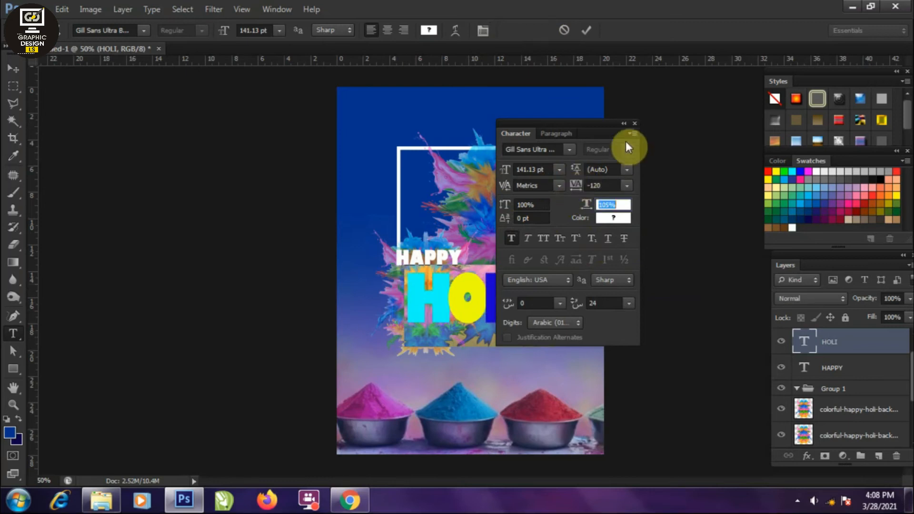
click(634, 123)
- Nudge the HOLI text slightly left beneath HAPPY
click(16, 68)
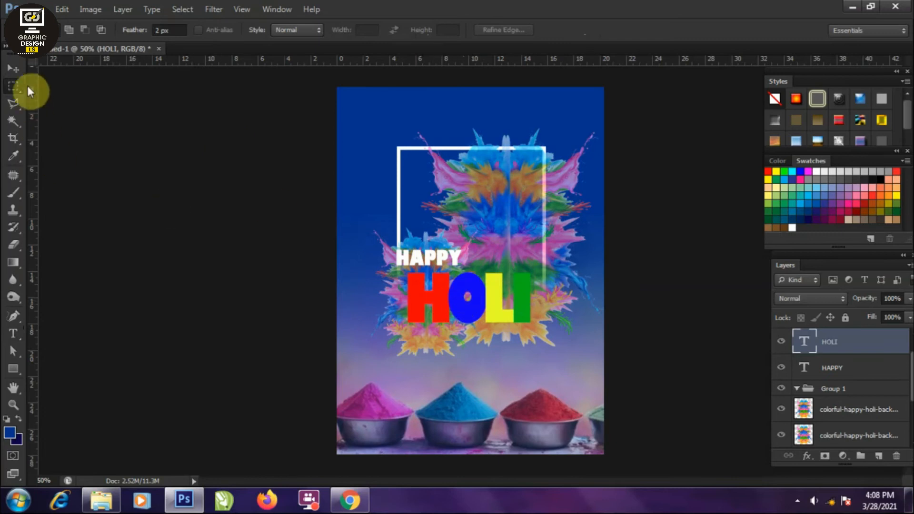
click(13, 68)
drag(485, 306, 483, 302)
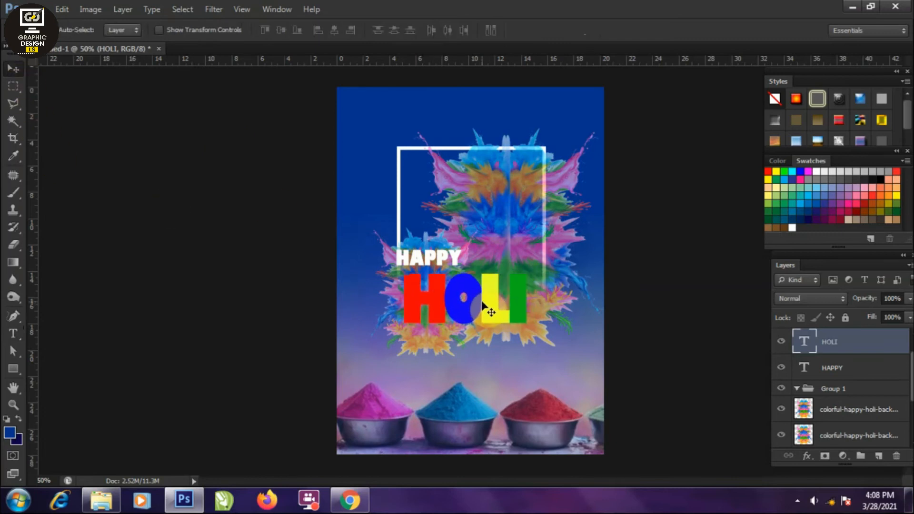
- Try a black stroke on the HOLI layer with Normal blend mode and the green channel excluded from blending
double_click(855, 352)
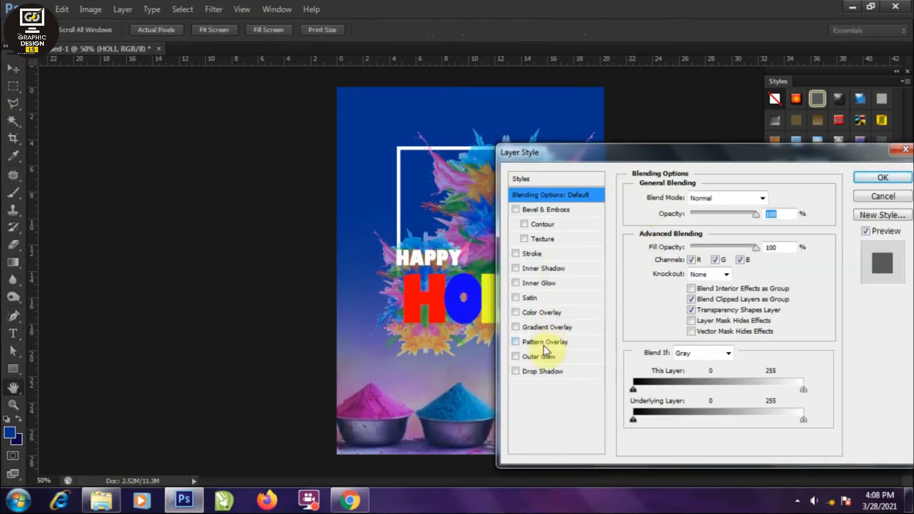
click(517, 253)
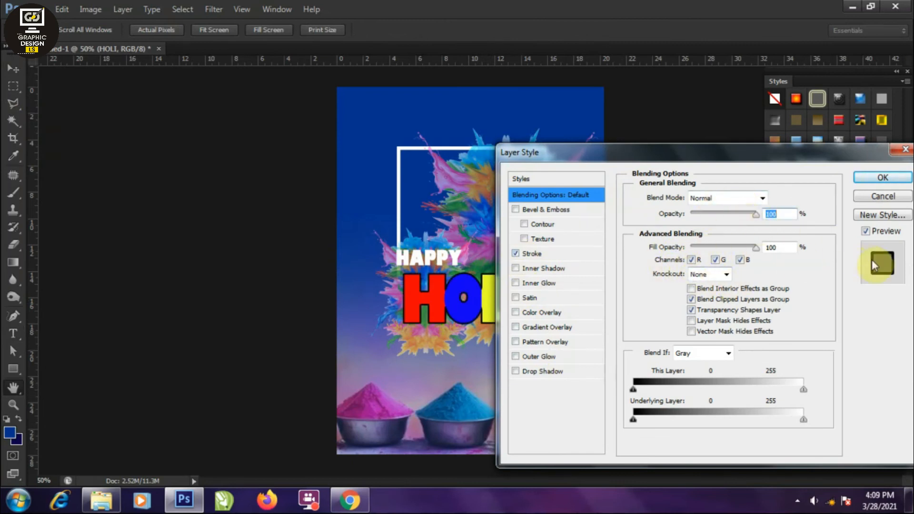
click(744, 199)
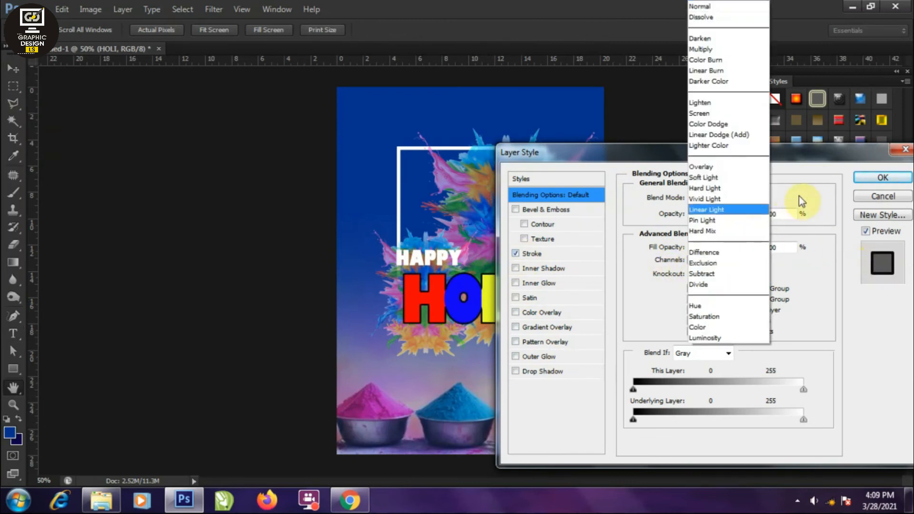
click(762, 198)
click(765, 198)
click(726, 5)
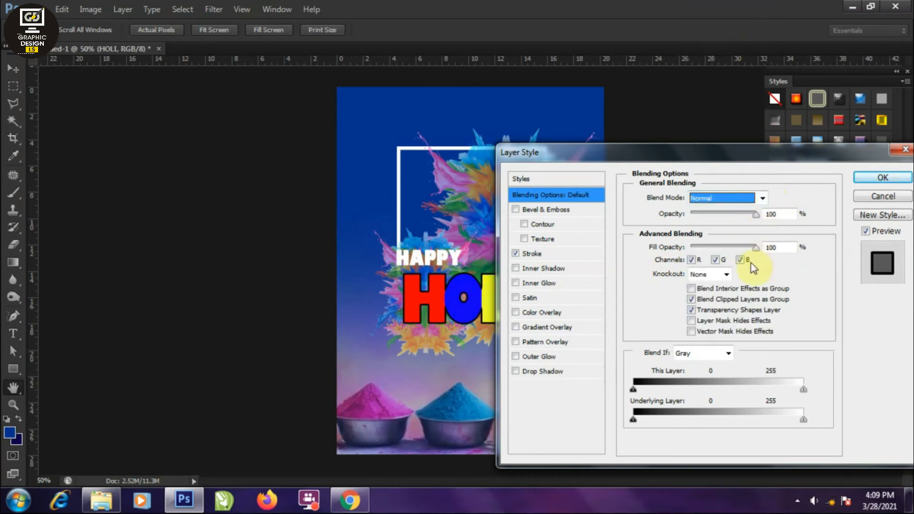
click(715, 261)
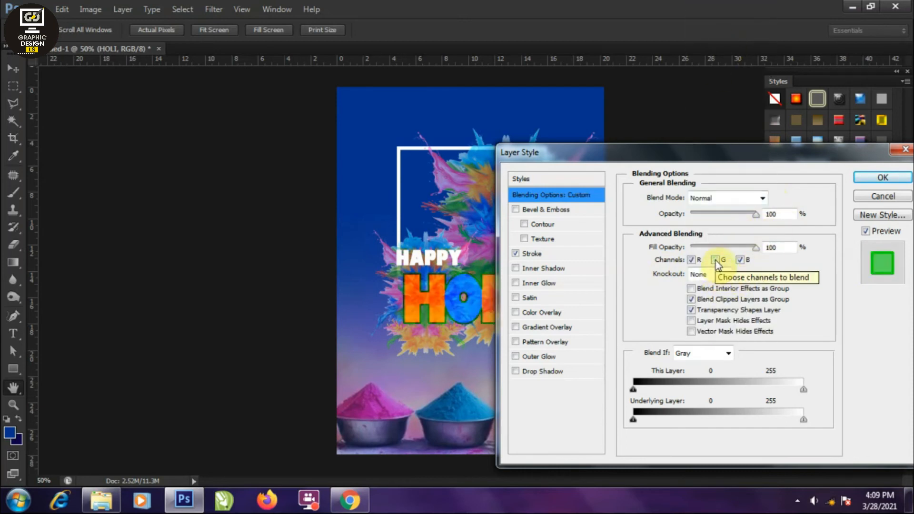
click(873, 180)
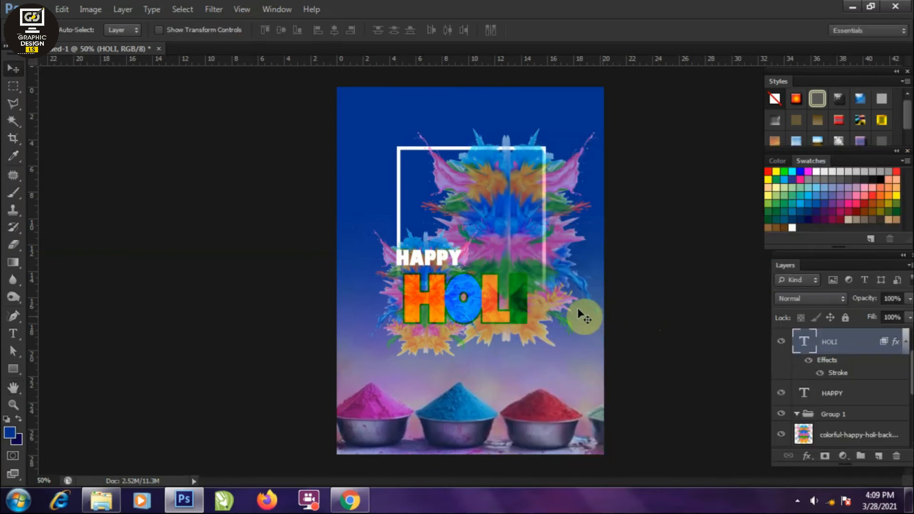
- Undo the last HOLI changes, including its stroke and channel blending
drag(541, 306, 504, 320)
click(862, 346)
key(ctrl+alt+z)
key(ctrl+alt+z)
key(ctrl+alt+z)
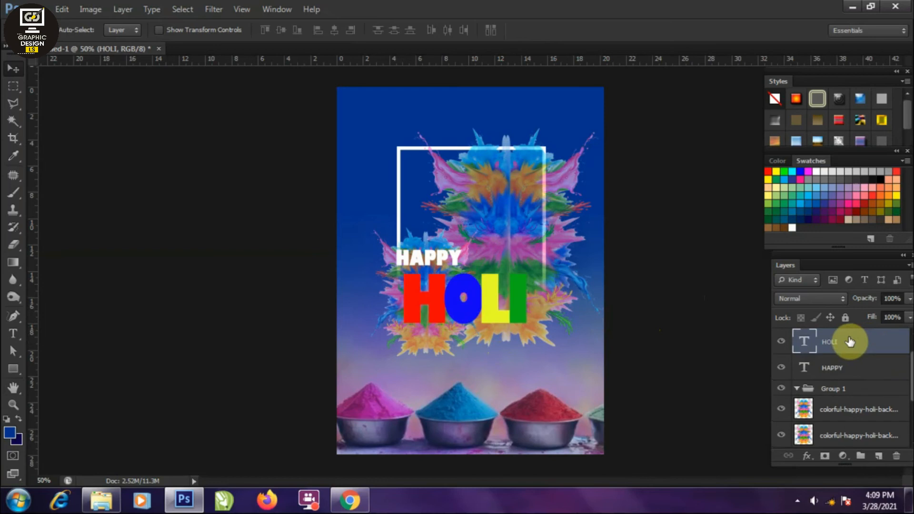
- Add a centred white stroke to the HOLI text layer
double_click(856, 343)
click(531, 253)
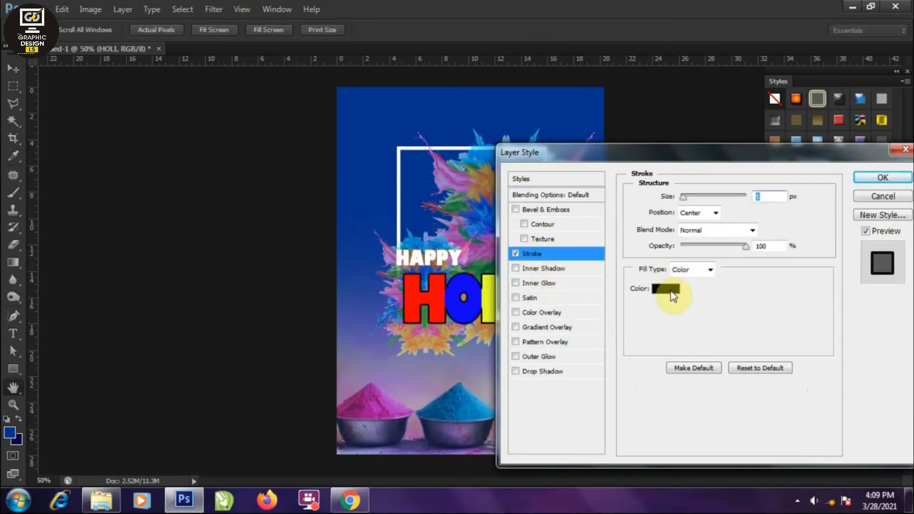
click(665, 288)
click(106, 256)
click(422, 247)
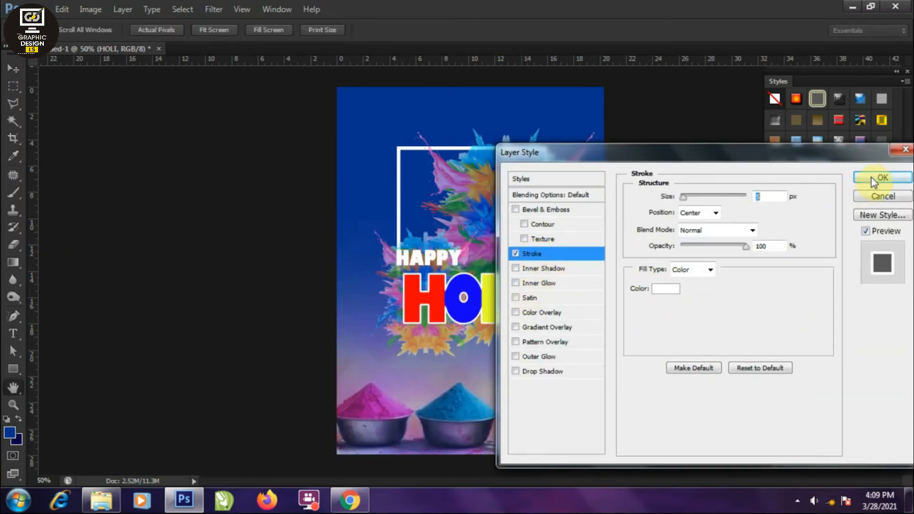
- Change the HOLI stroke to 9 px black at 10% opacity and add a drop shadow to the text
drag(689, 199, 686, 201)
click(662, 289)
click(105, 425)
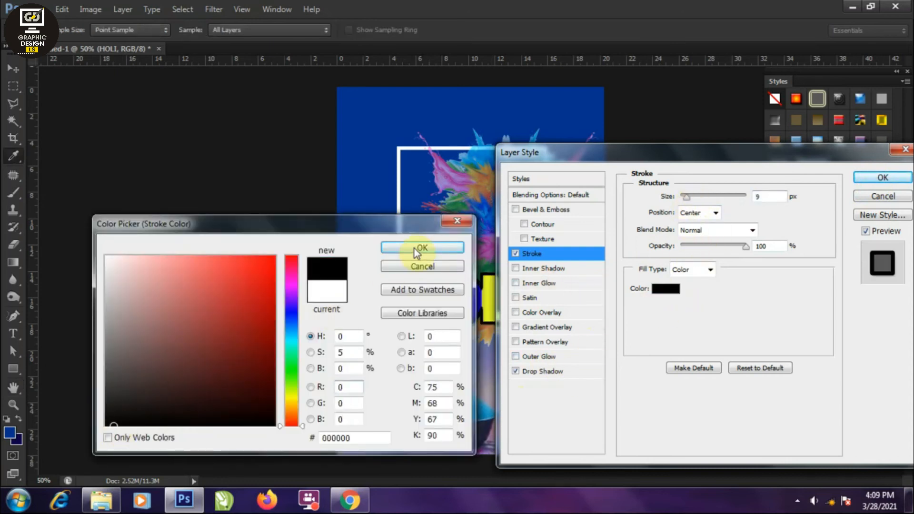
click(422, 247)
drag(744, 246, 716, 253)
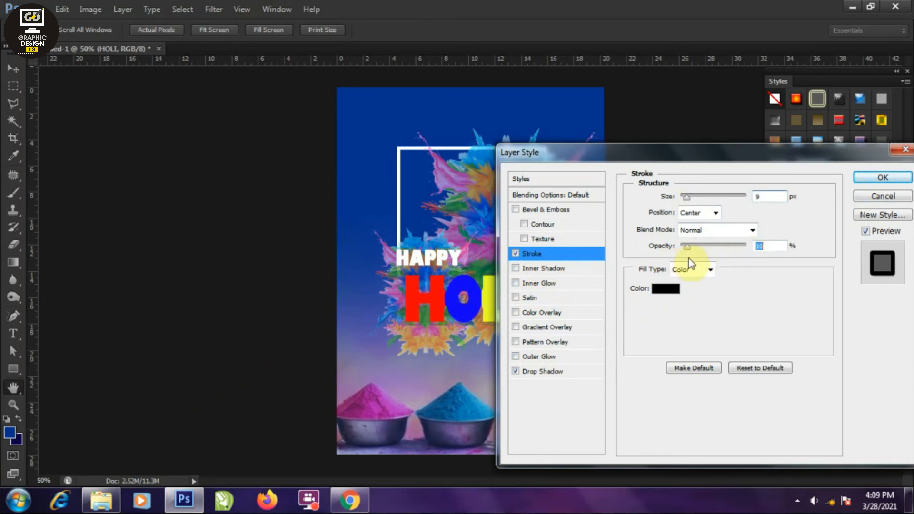
click(882, 177)
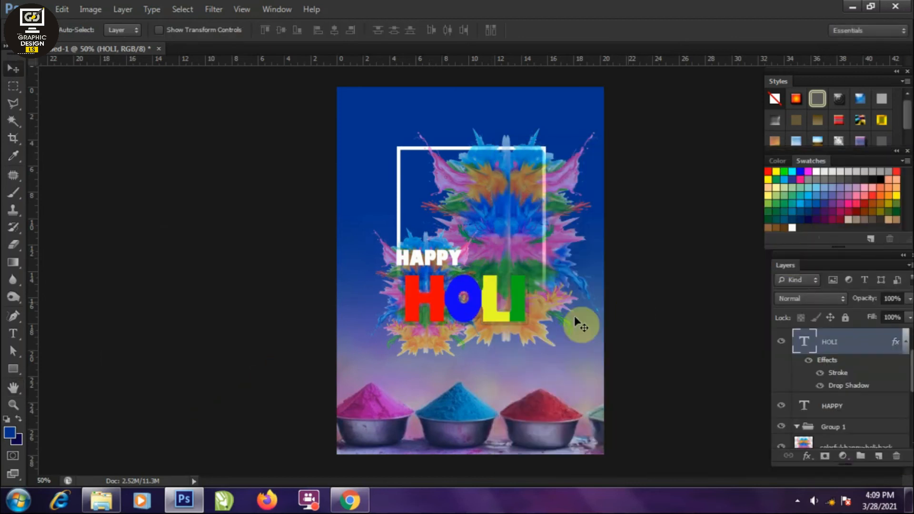
- Adjust the tracking of the whole HOLI text slightly
click(13, 86)
click(15, 334)
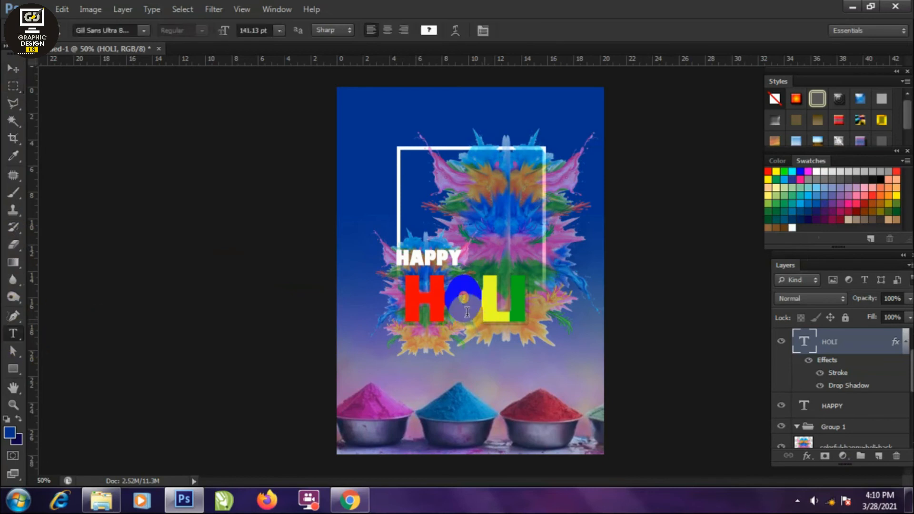
click(458, 310)
key(ctrl+a)
key(ctrl+t)
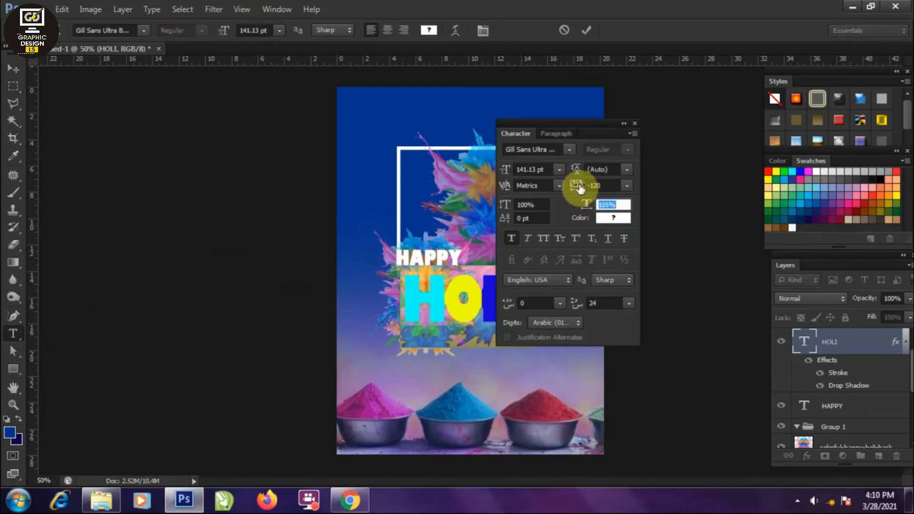
drag(580, 188, 577, 189)
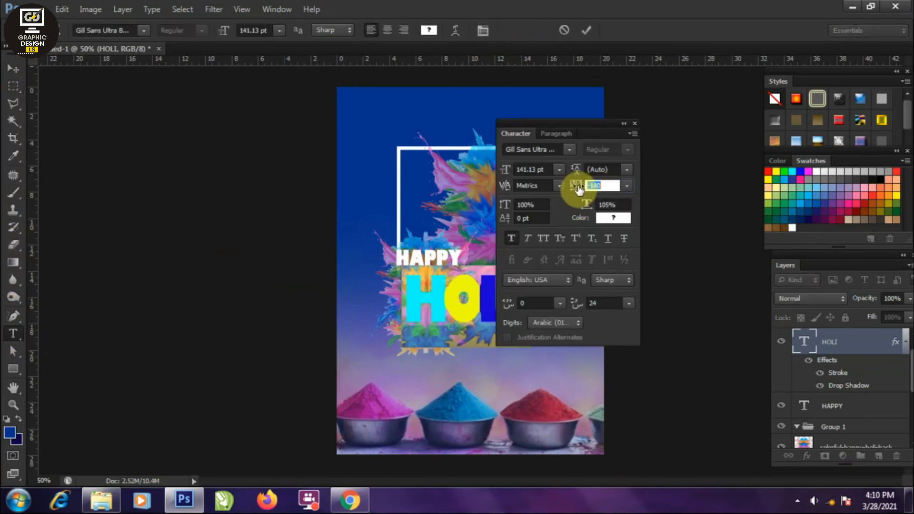
click(635, 123)
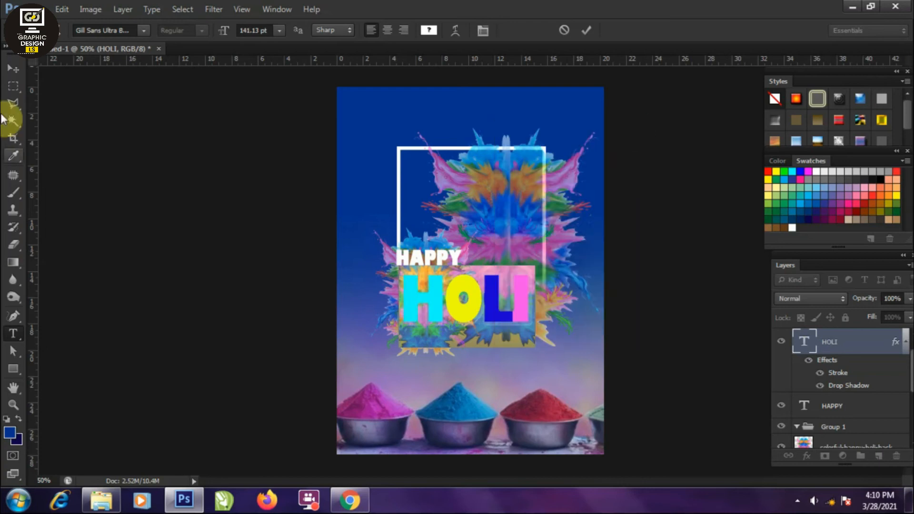
- Move the HOLI text slightly up and left so it sits closer beneath HAPPY
click(13, 69)
click(14, 86)
click(12, 69)
drag(434, 298, 430, 288)
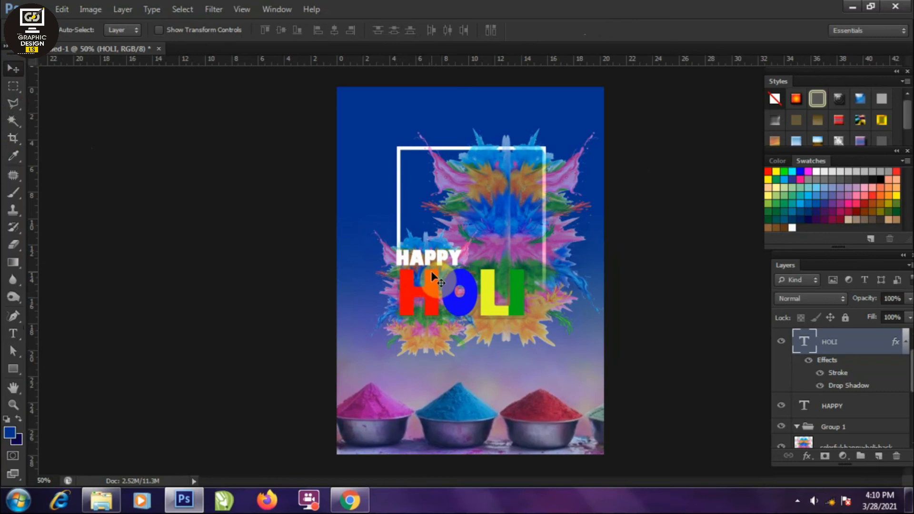
- Duplicate the large colour splash into the upper-left and upper-right corners of the poster, partly beyond the page edges
drag(909, 376, 911, 443)
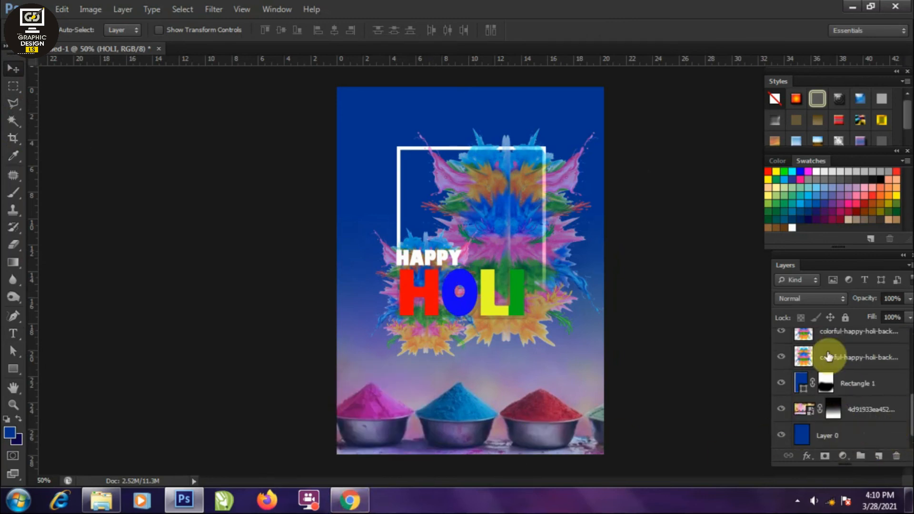
click(440, 222)
drag(479, 188, 300, 26)
scroll(881, 377, up, 2)
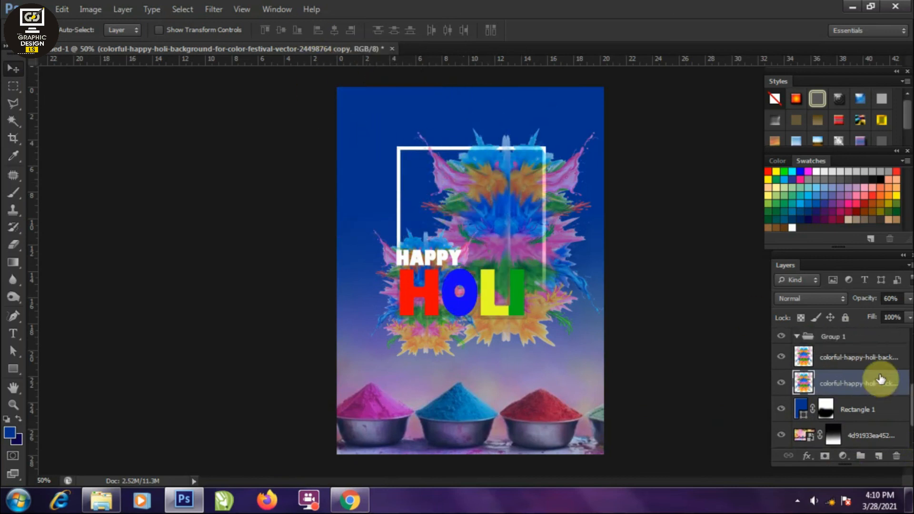
drag(524, 245, 327, 108)
drag(353, 124, 701, 152)
- Set the blend mode of the upper-right corner splash to Linear Burn
click(809, 299)
click(781, 242)
key(Up)
key(Up)
key(Up)
key(Up)
key(Up)
key(Up)
key(Up)
key(Up)
key(Up)
key(Up)
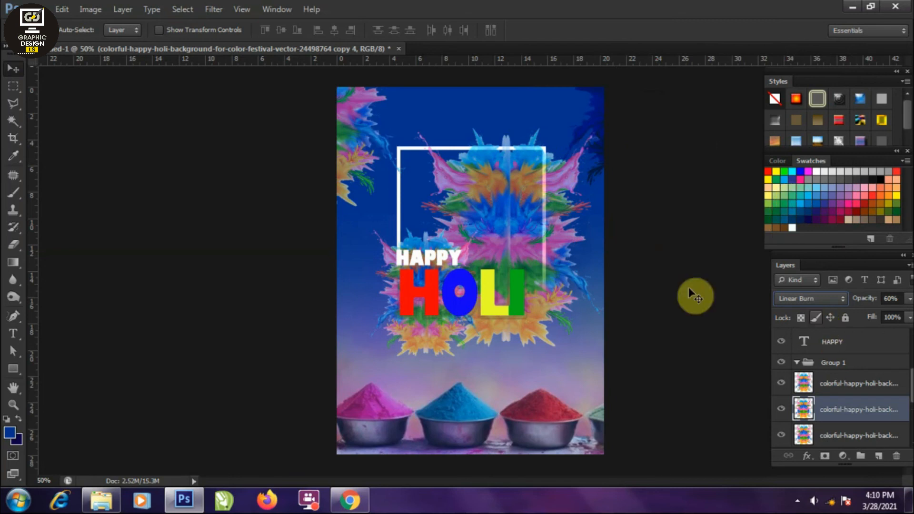
- Try the Dissolve blend mode on the smaller splash behind the greeting text
click(852, 385)
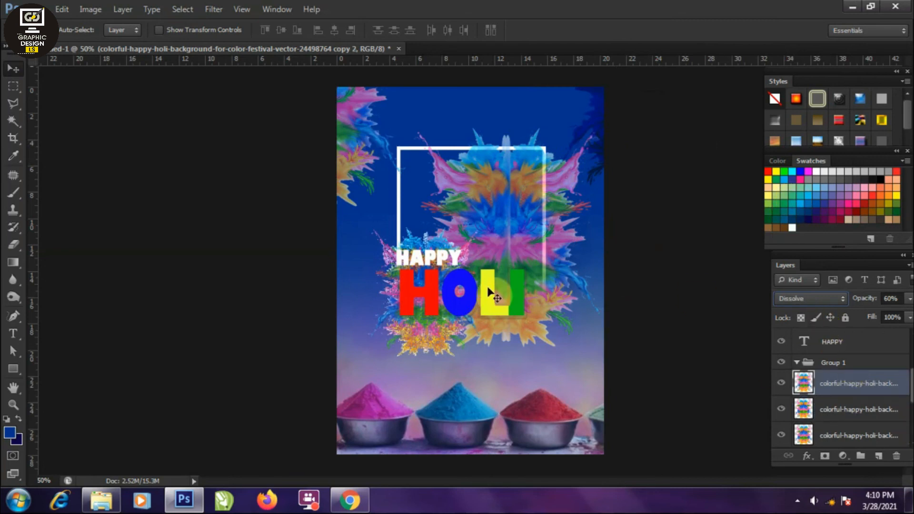
click(844, 412)
click(843, 435)
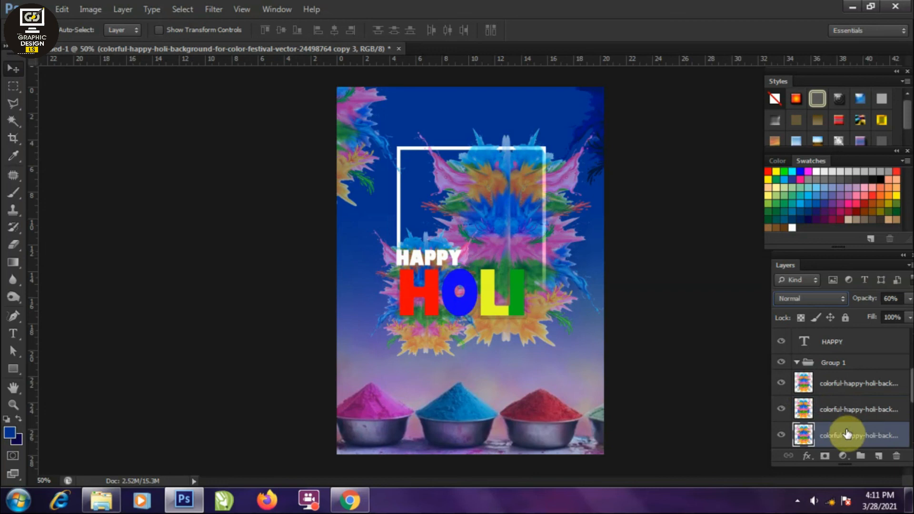
- Select the upper-left corner splash and shift it slightly right and down into the page
right_click(351, 138)
click(381, 148)
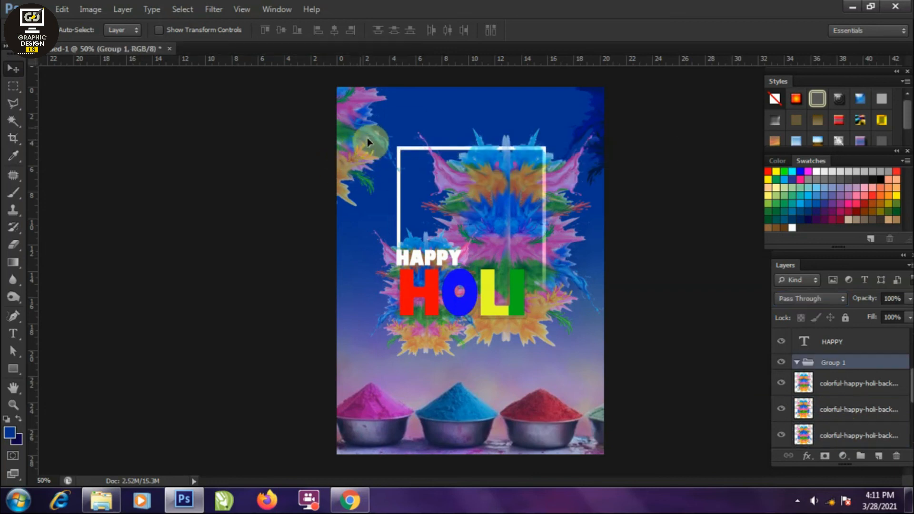
click(385, 142)
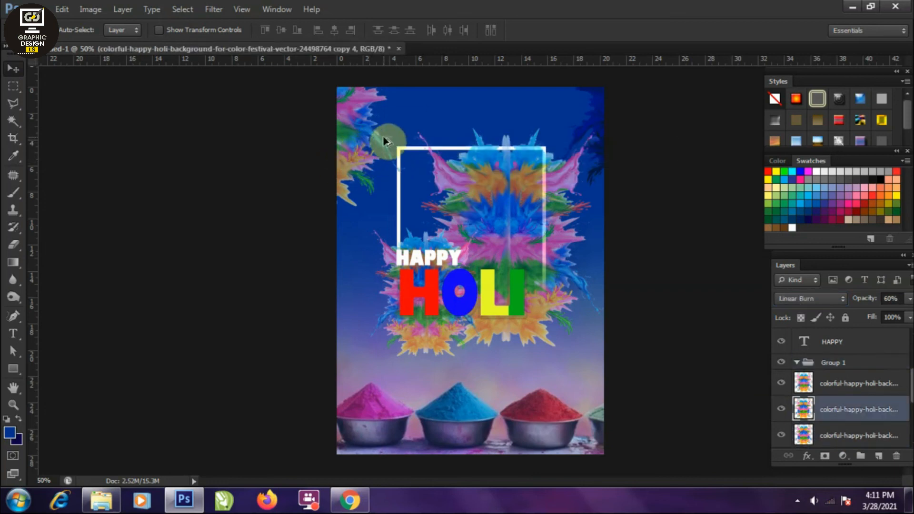
right_click(347, 107)
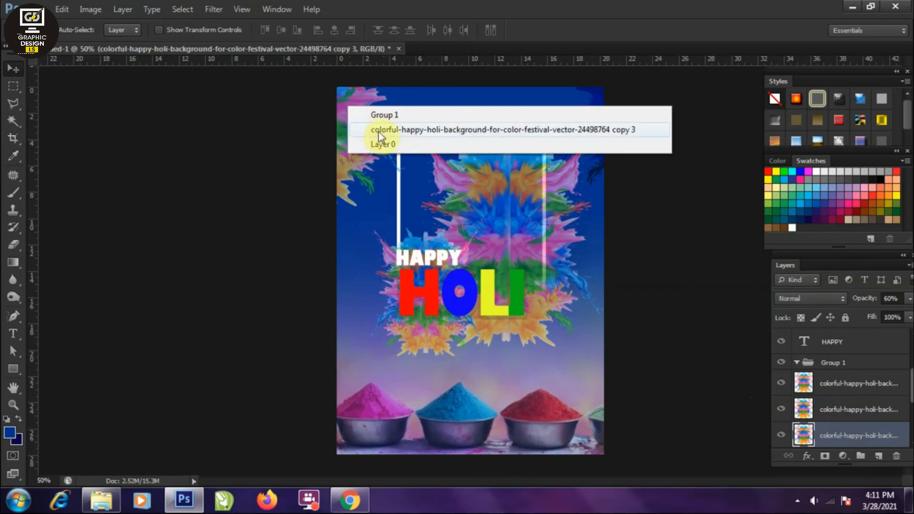
click(401, 130)
drag(367, 124, 390, 131)
- Set the blend mode of the upper-left corner splash to Subtract
click(808, 300)
click(789, 186)
key(Down)
key(Down)
key(Down)
key(Down)
key(Down)
key(Down)
key(Down)
key(Down)
key(Down)
key(Up)
key(Up)
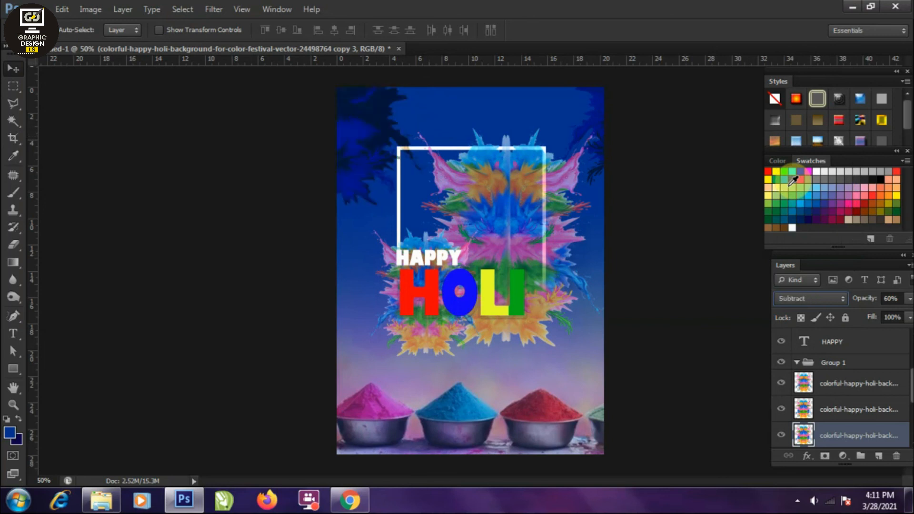
click(13, 86)
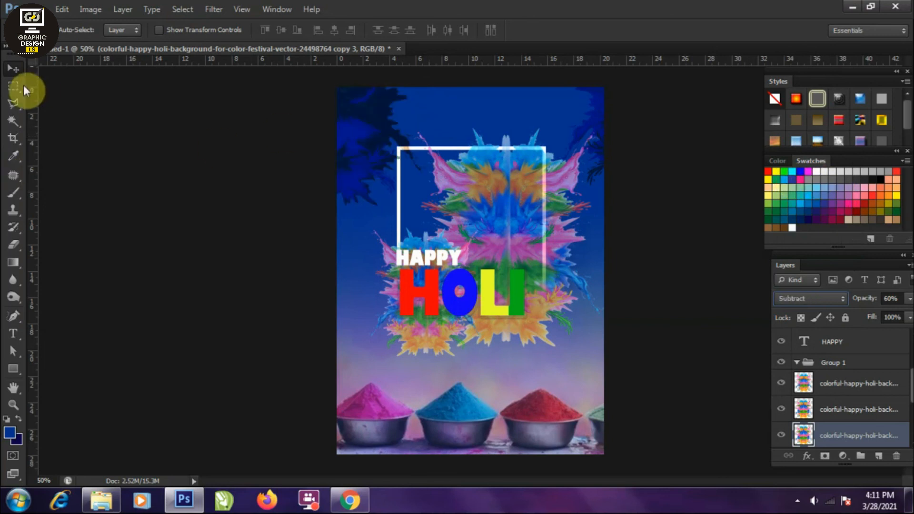
click(13, 69)
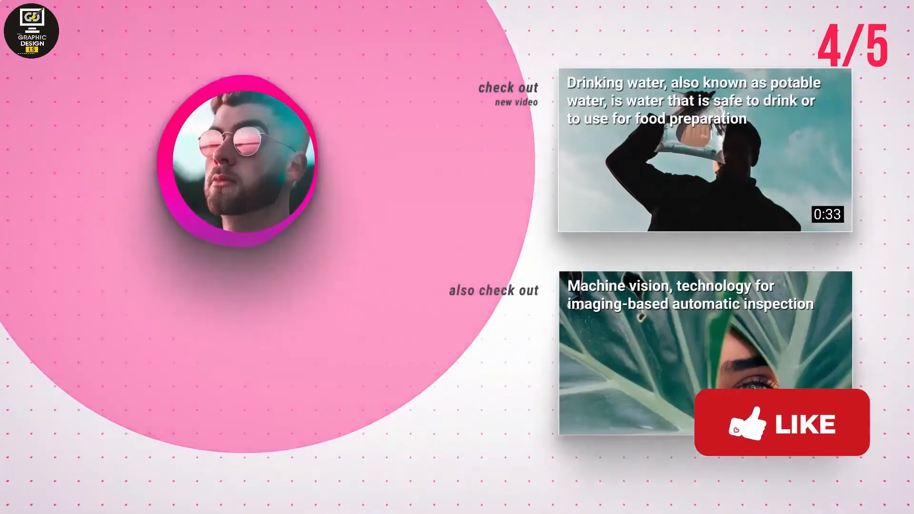